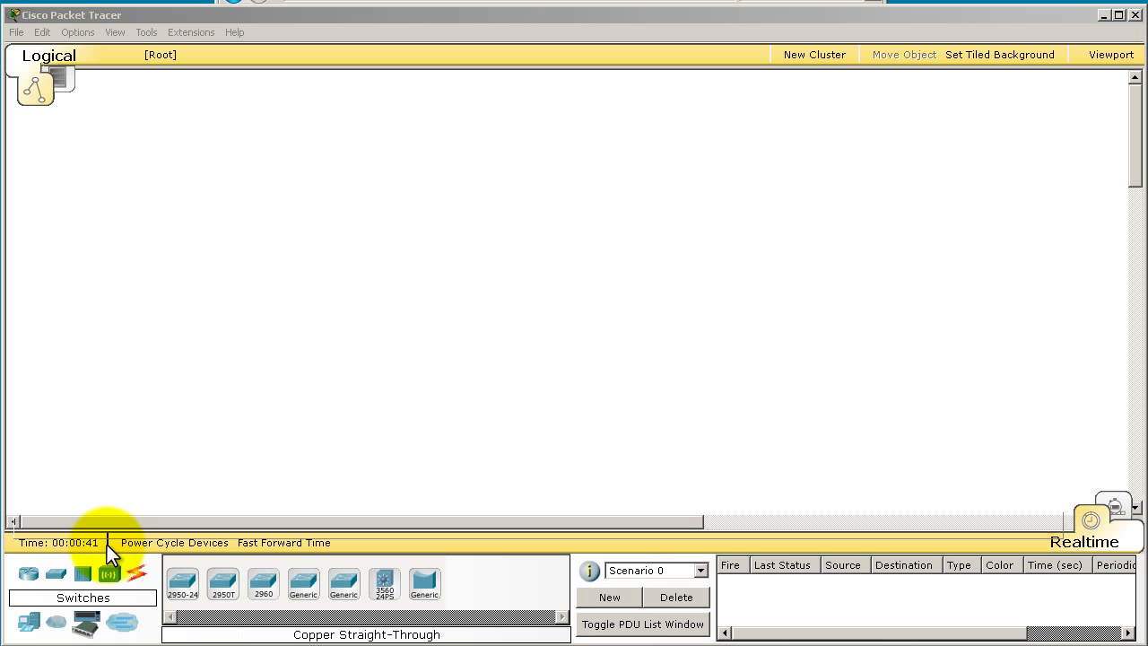
Step: Place a 3560-24PS multilayer switch with a generic PC on each side
{"action": "left_click", "coordinate": [51, 578]}
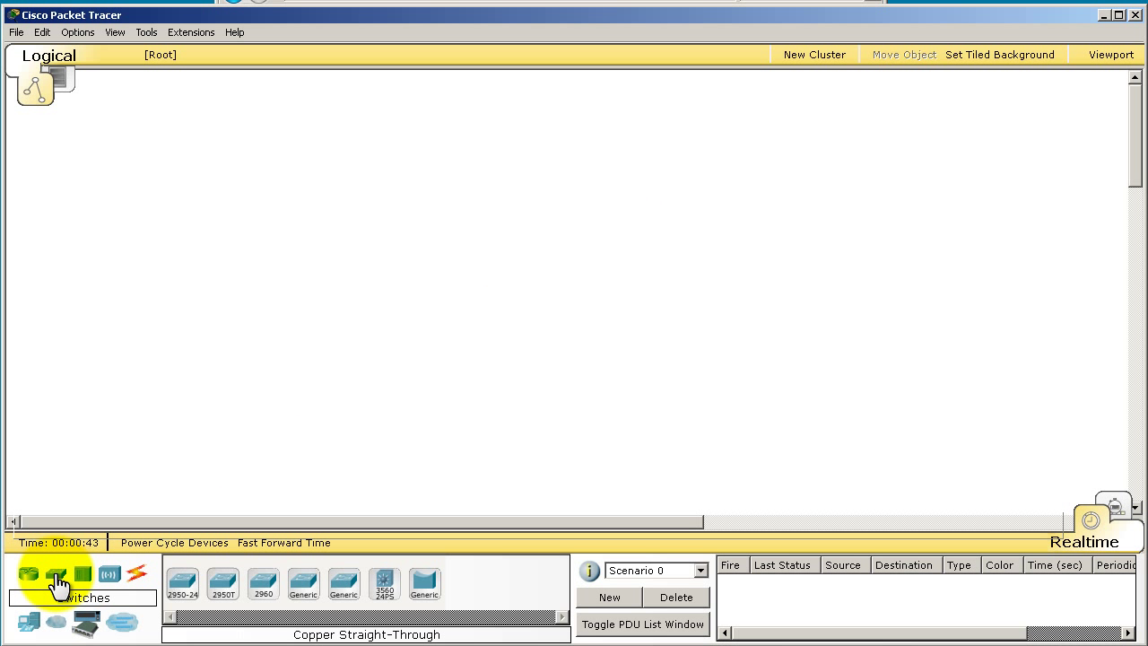
{"action": "left_click", "coordinate": [383, 585]}
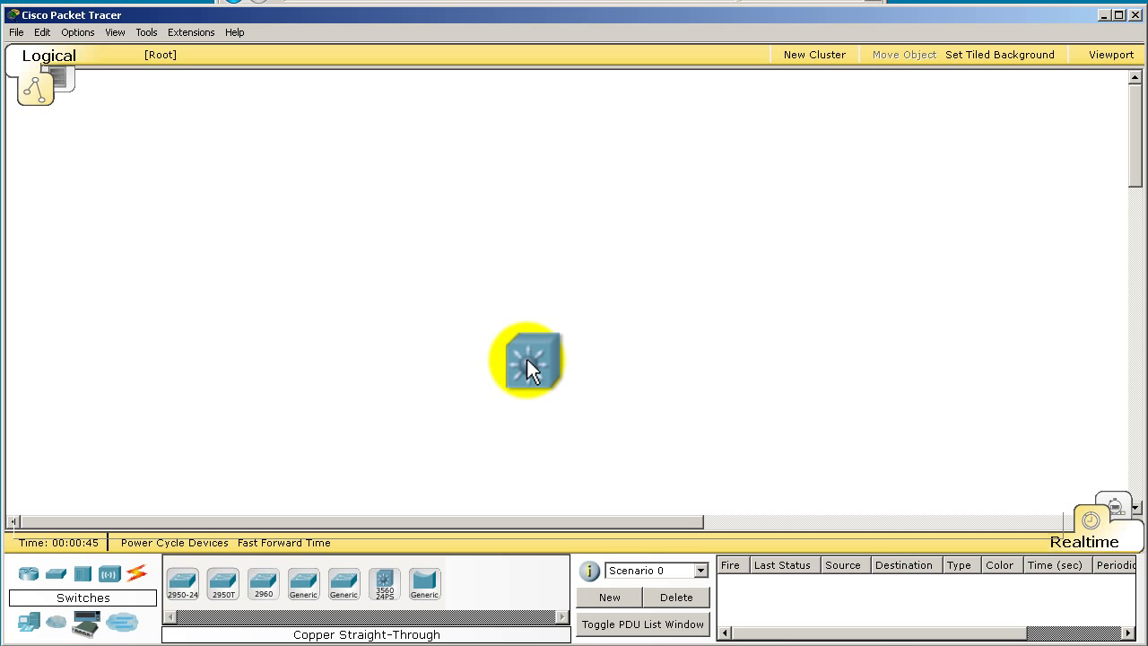
{"action": "left_click", "coordinate": [513, 285]}
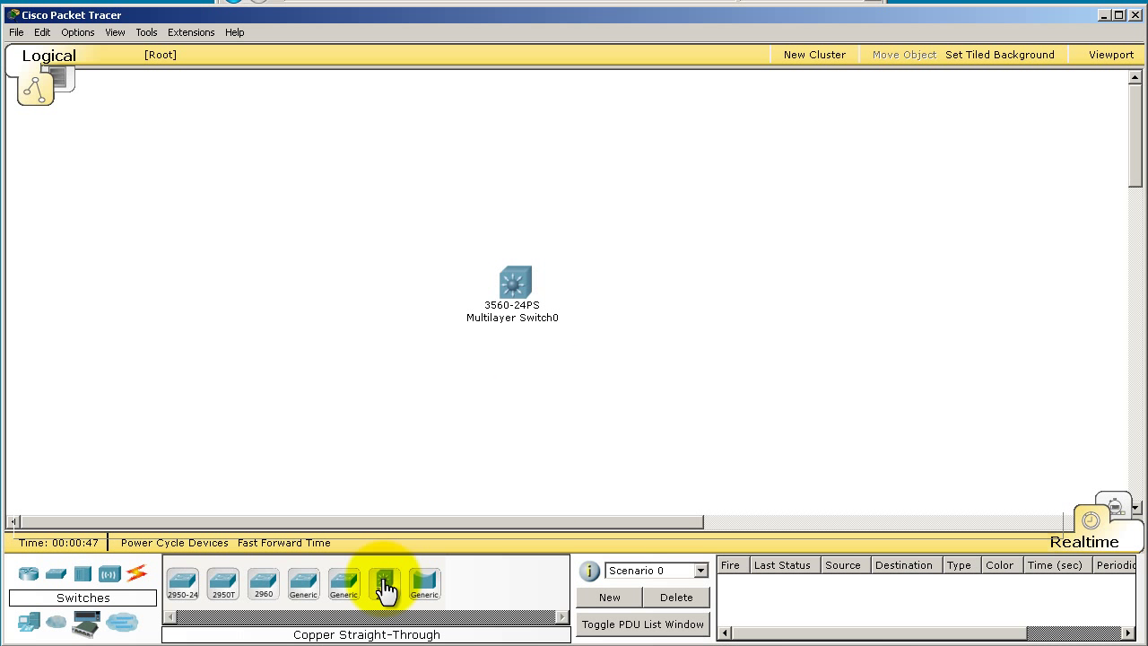
{"action": "left_click", "coordinate": [30, 623]}
{"action": "left_click", "coordinate": [182, 582]}
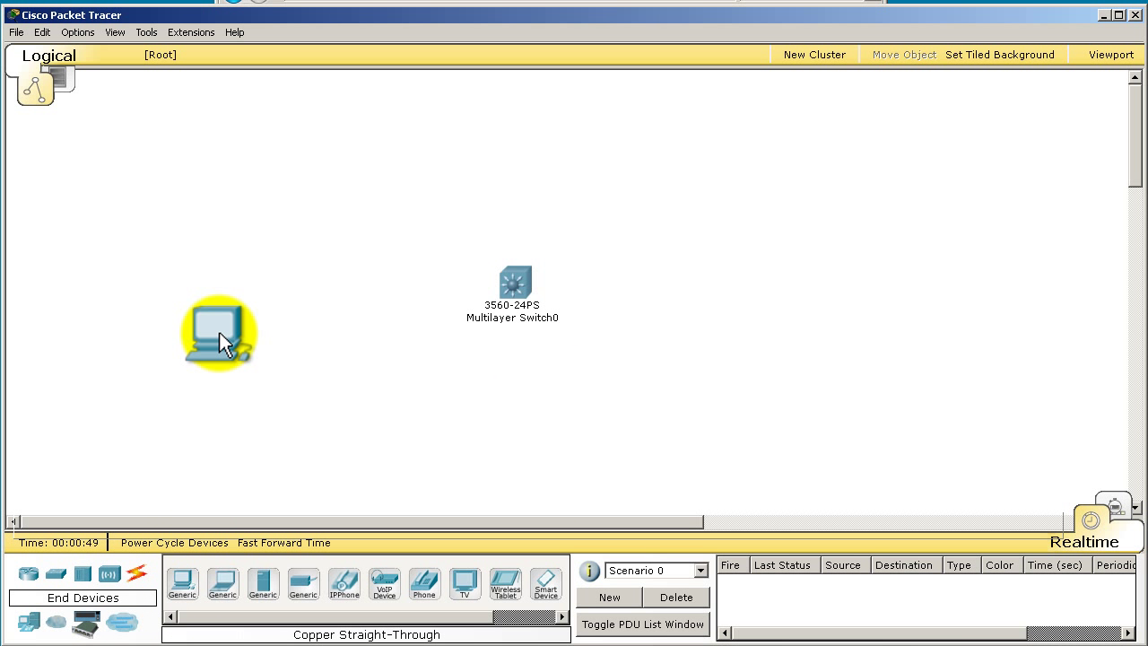
{"action": "left_click", "coordinate": [227, 280]}
{"action": "left_click", "coordinate": [182, 588]}
{"action": "left_click", "coordinate": [744, 281]}
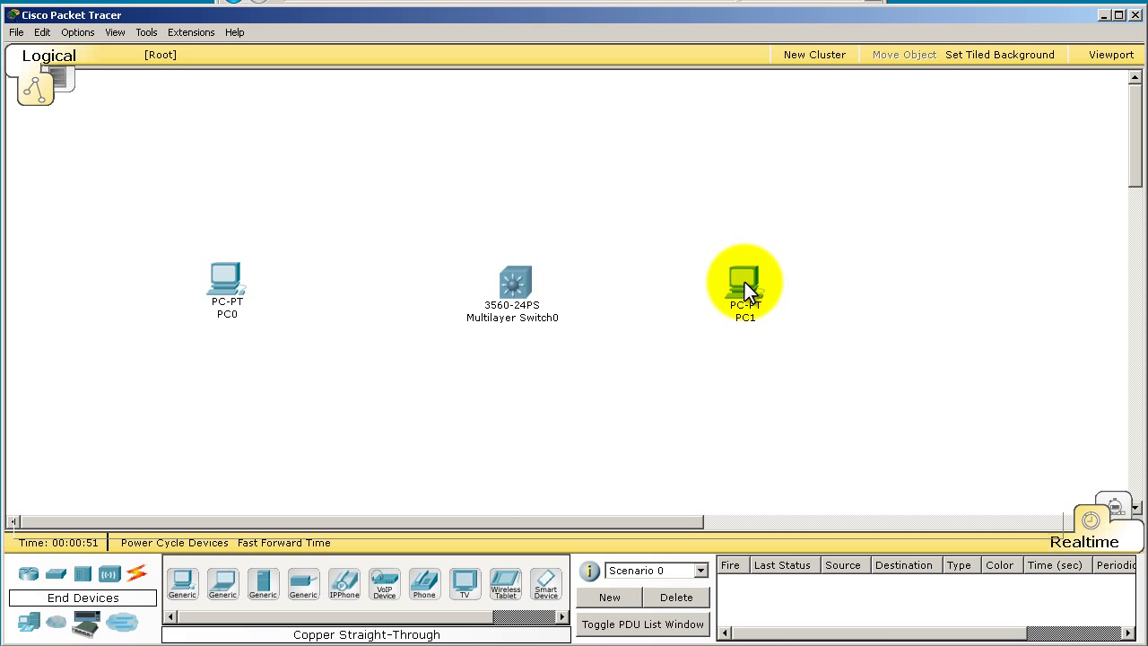
Step: Rename the two PCs' display names to computer1 and computer2
{"action": "left_click", "coordinate": [230, 280]}
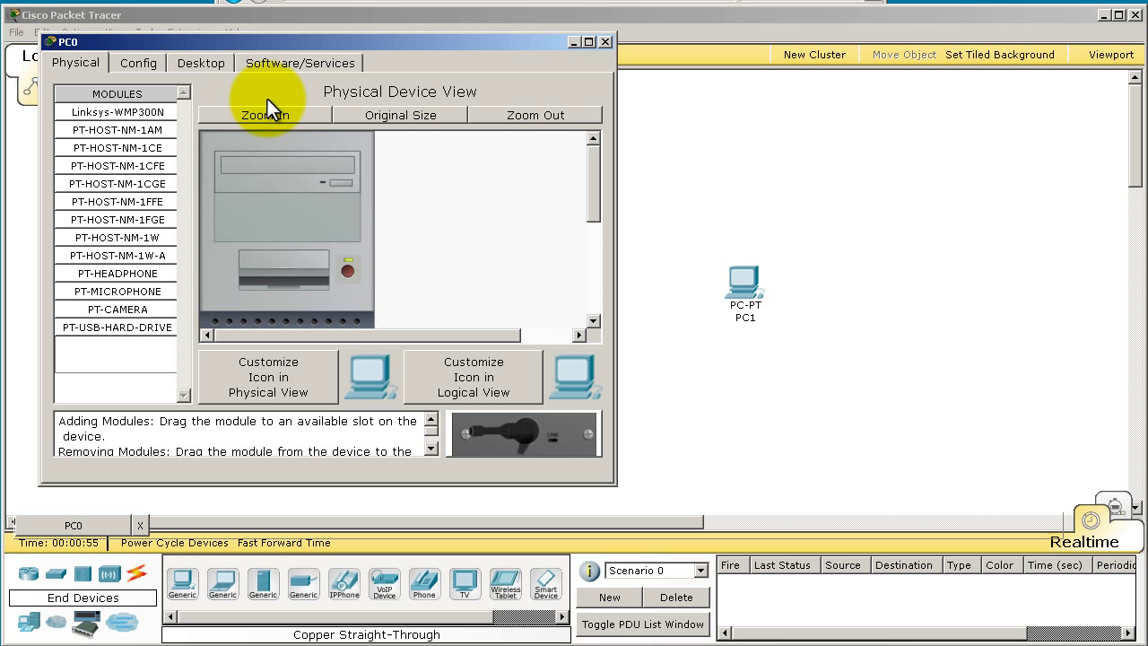
{"action": "left_click", "coordinate": [137, 62]}
{"action": "double_click", "coordinate": [285, 120]}
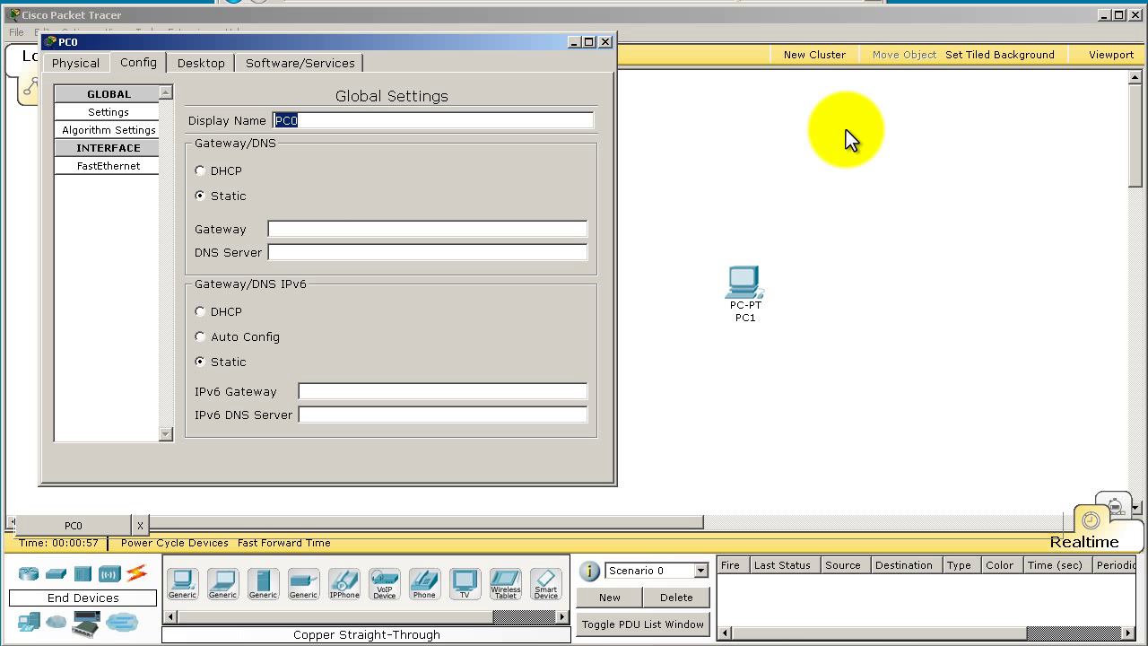
{"action": "type", "text": "computer1"}
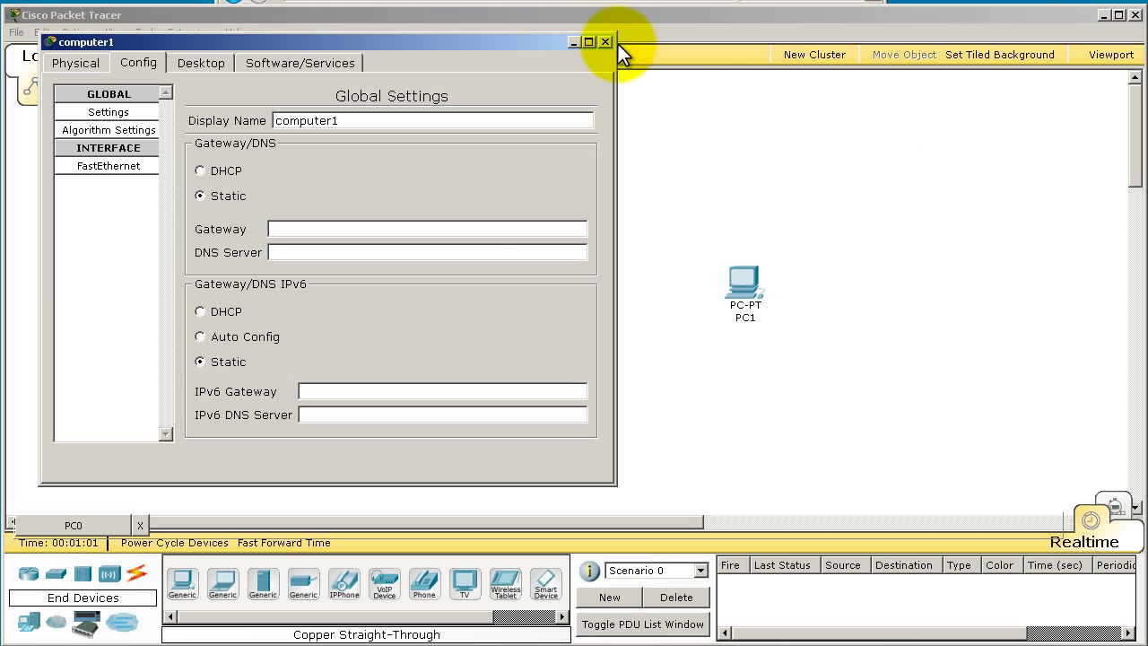
{"action": "left_click", "coordinate": [605, 41]}
{"action": "left_click", "coordinate": [728, 283]}
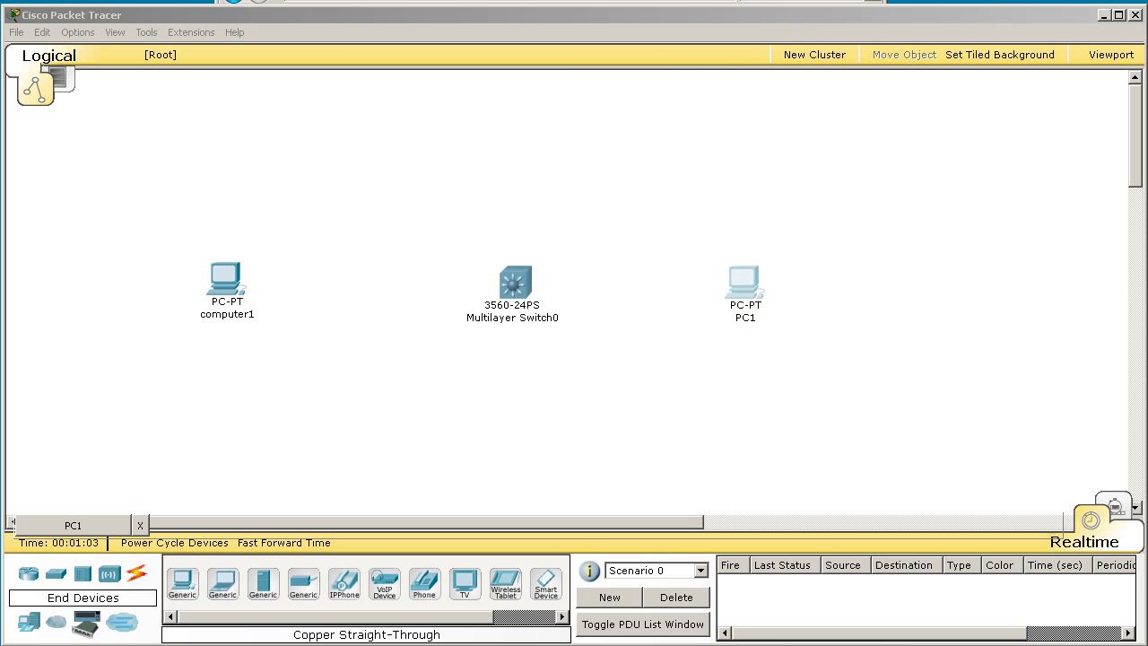
{"action": "left_click_drag", "start_coordinate": [2, 178], "coordinate": [253, 175]}
{"action": "left_click", "coordinate": [150, 181]}
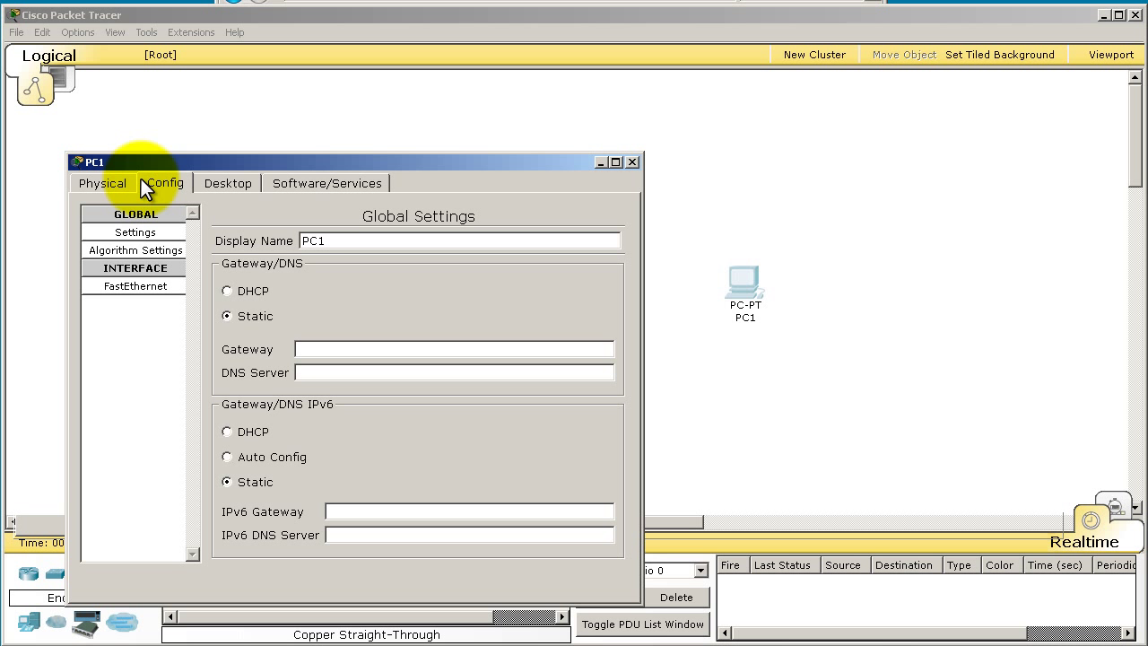
{"action": "type", "text": "computer2"}
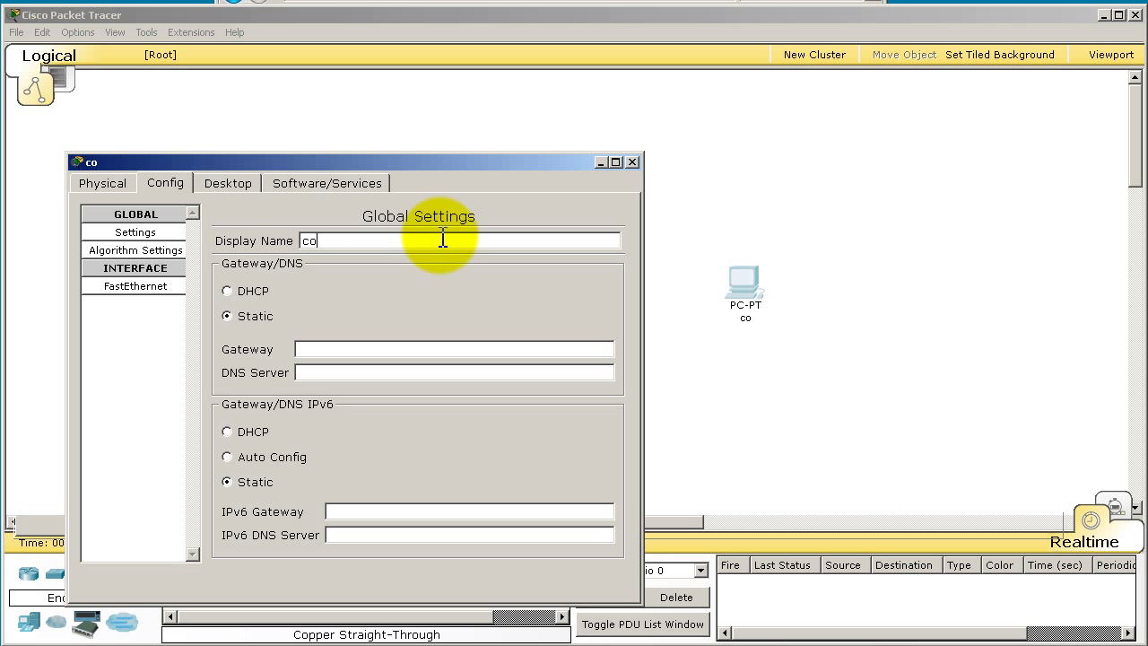
{"action": "left_click", "coordinate": [632, 162]}
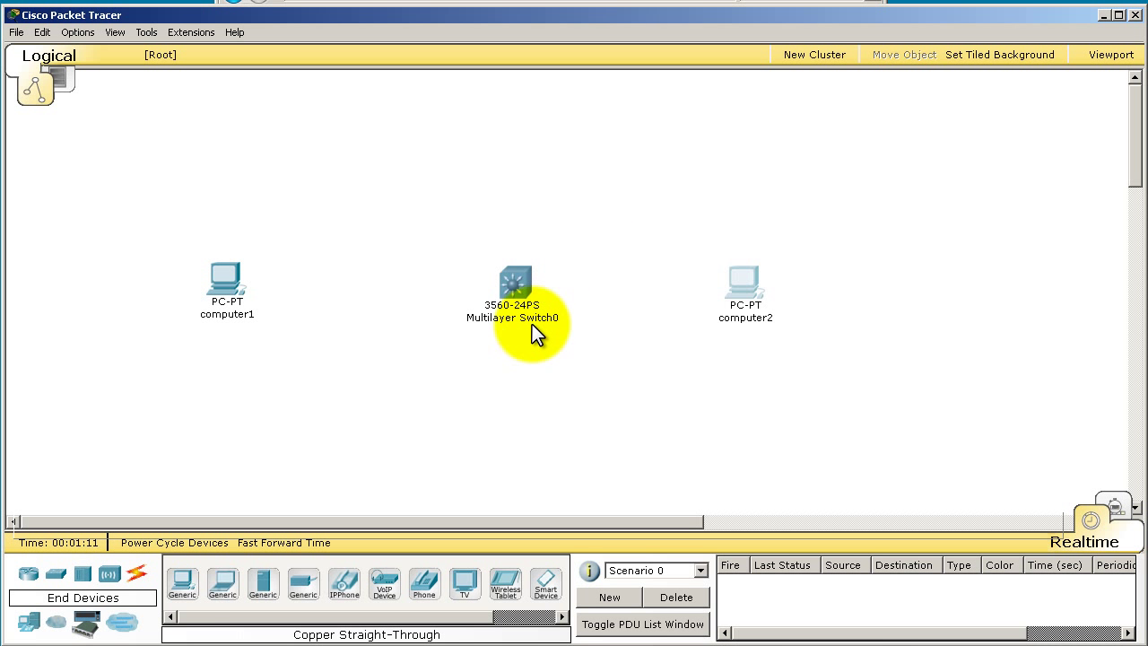
Step: Set the switch's display name and hostname to switch1, then nudge switch1 up and computer2 right
{"action": "left_click", "coordinate": [518, 302]}
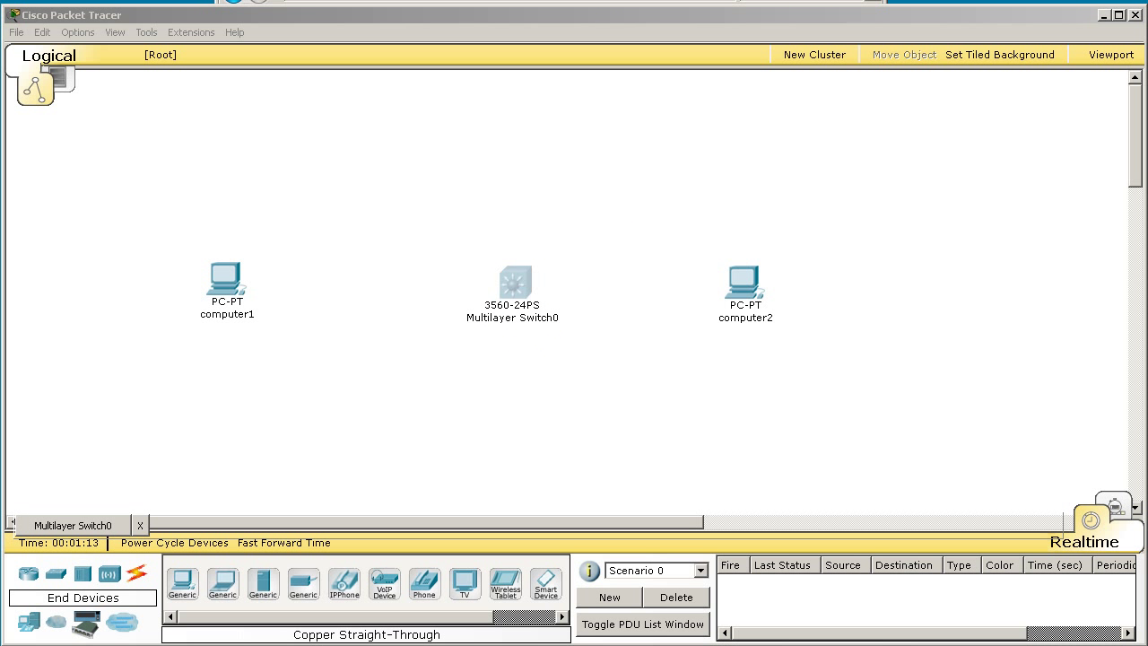
{"action": "left_click", "coordinate": [287, 4]}
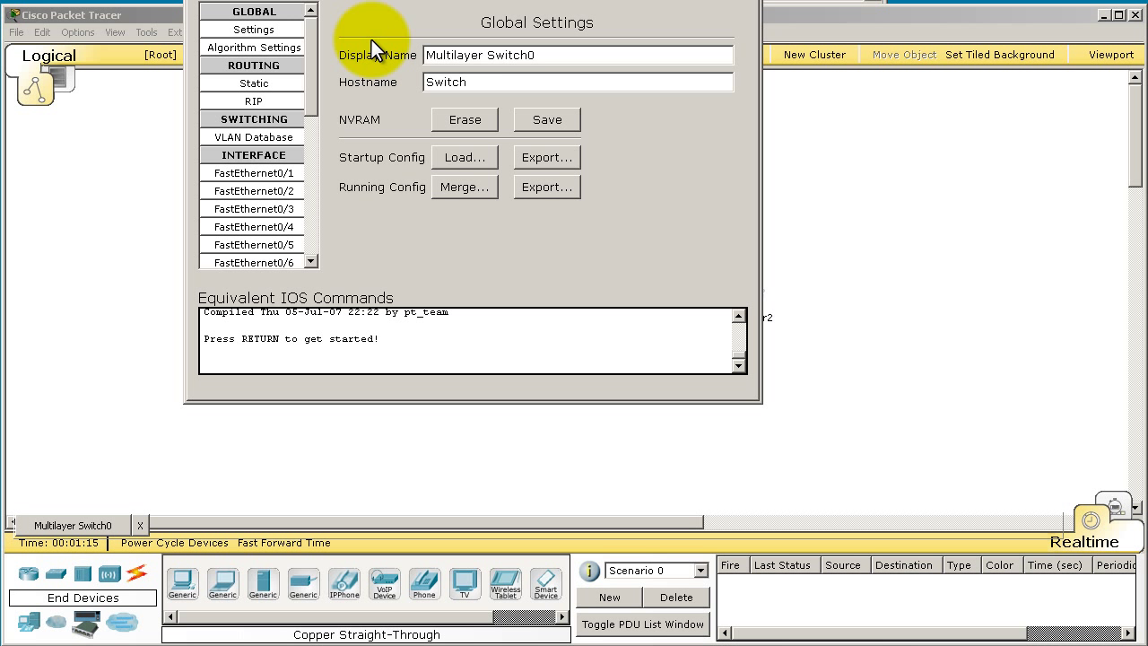
{"action": "triple_click", "coordinate": [580, 61]}
{"action": "type", "text": "swiw"}
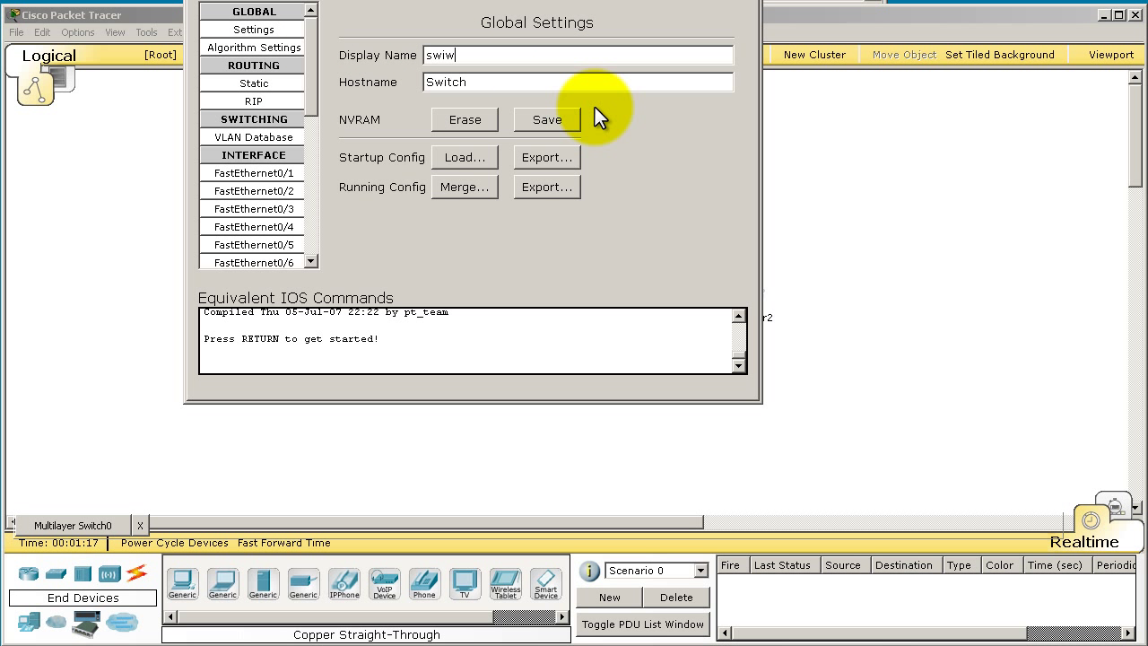
{"action": "type", "text": "tch"}
{"action": "key", "text": "BackSpace"}
{"action": "key", "text": "BackSpace"}
{"action": "key", "text": "BackSpace"}
{"action": "key", "text": "BackSpace"}
{"action": "key", "text": "BackSpace"}
{"action": "type", "text": "itch1"}
{"action": "key", "text": "Tab"}
{"action": "type", "text": "switch1"}
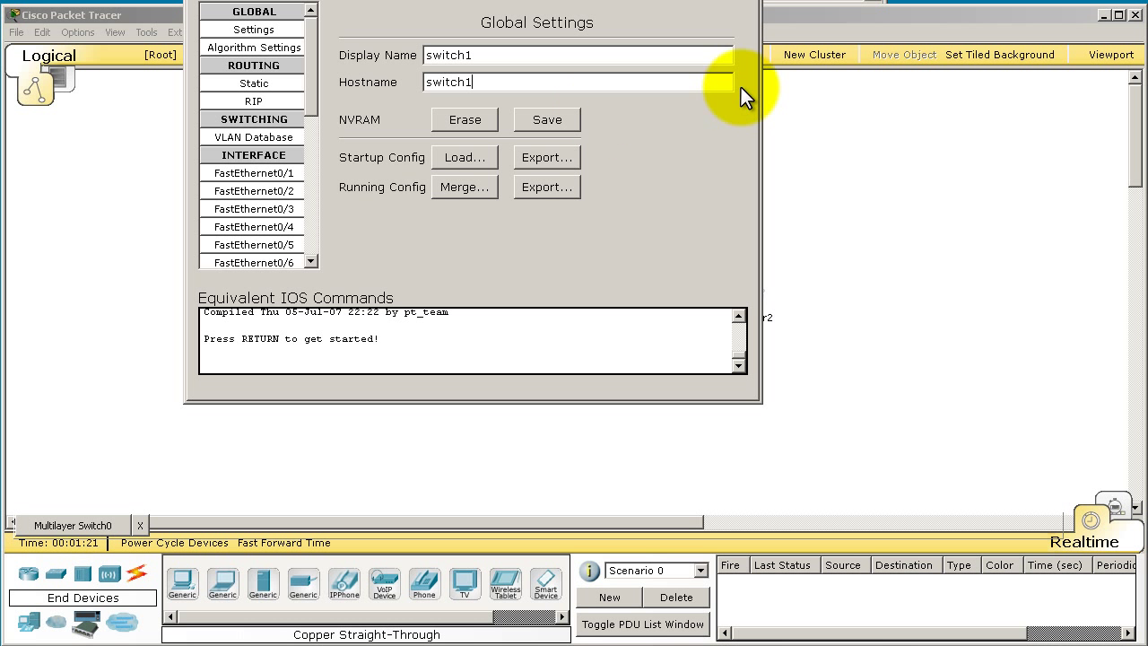
{"action": "left_click", "coordinate": [747, 3]}
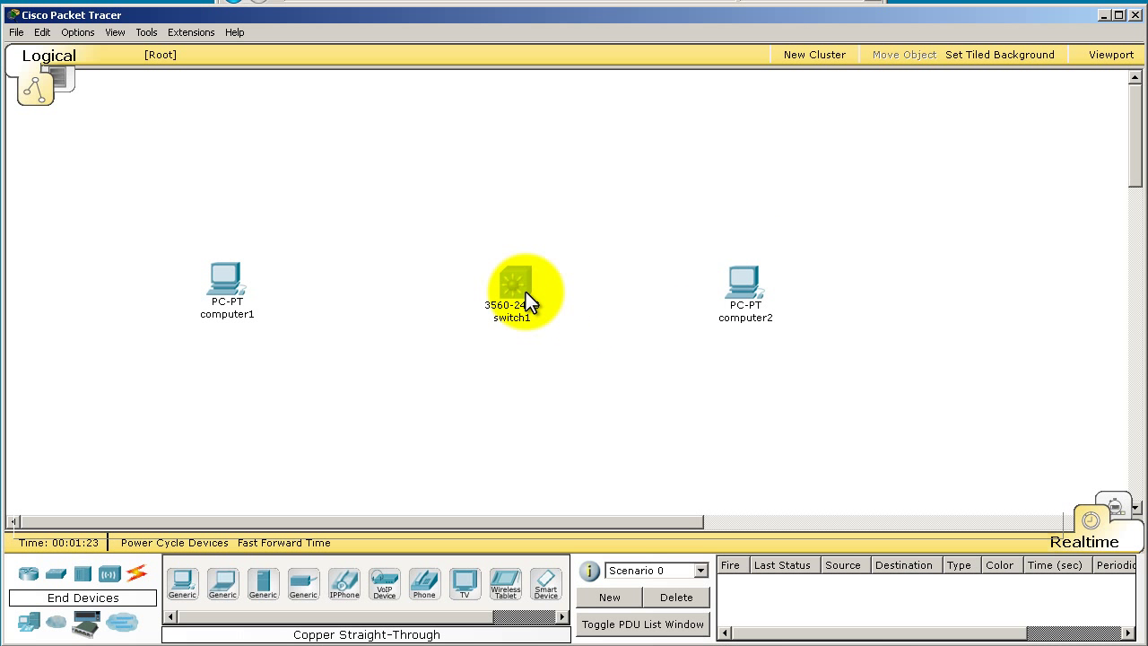
{"action": "left_click_drag", "start_coordinate": [525, 292], "coordinate": [515, 262]}
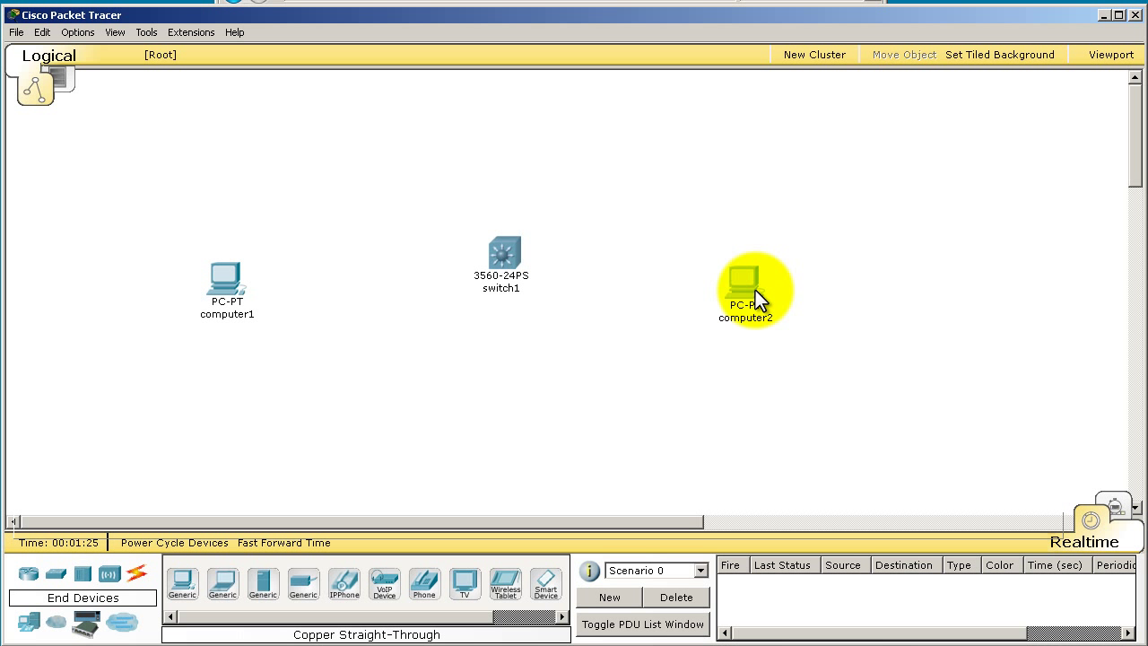
{"action": "left_click_drag", "start_coordinate": [760, 299], "coordinate": [797, 302]}
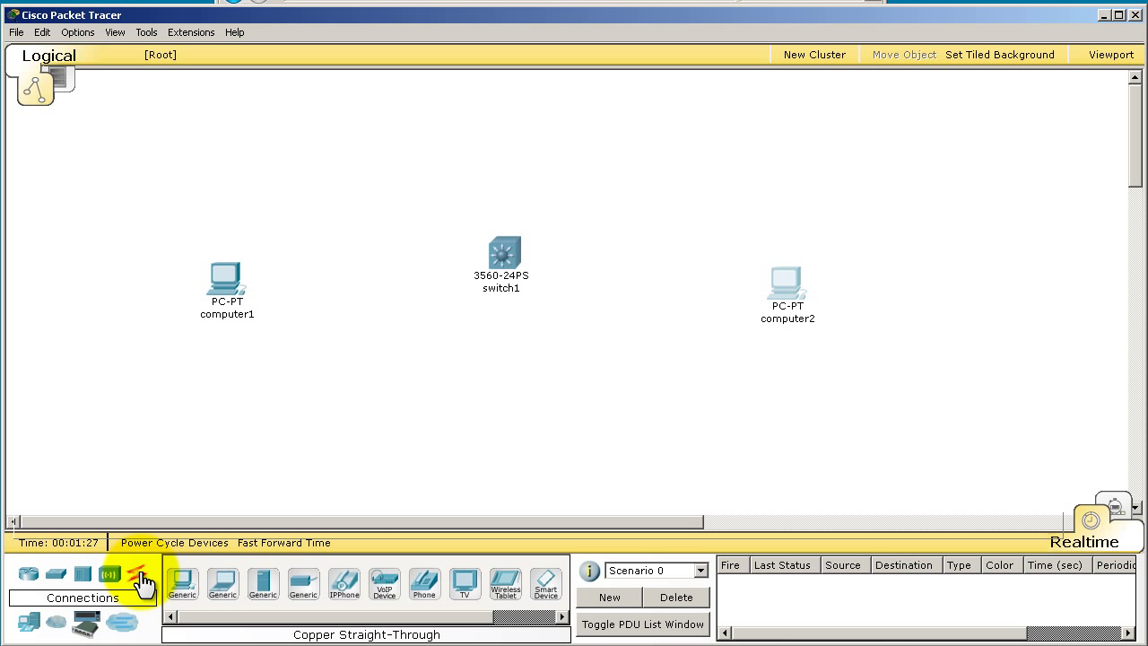
Step: Cable computer1's FastEthernet0 to switch1 port FastEthernet0/1 with copper straight-through
{"action": "left_click", "coordinate": [137, 574]}
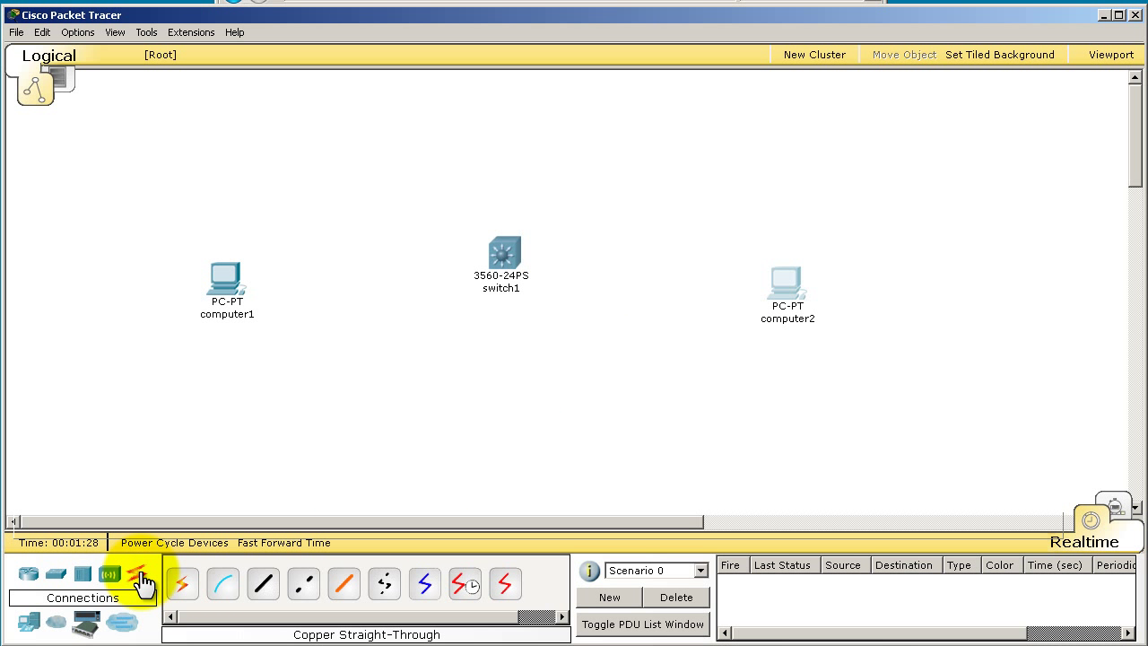
{"action": "left_click", "coordinate": [263, 596]}
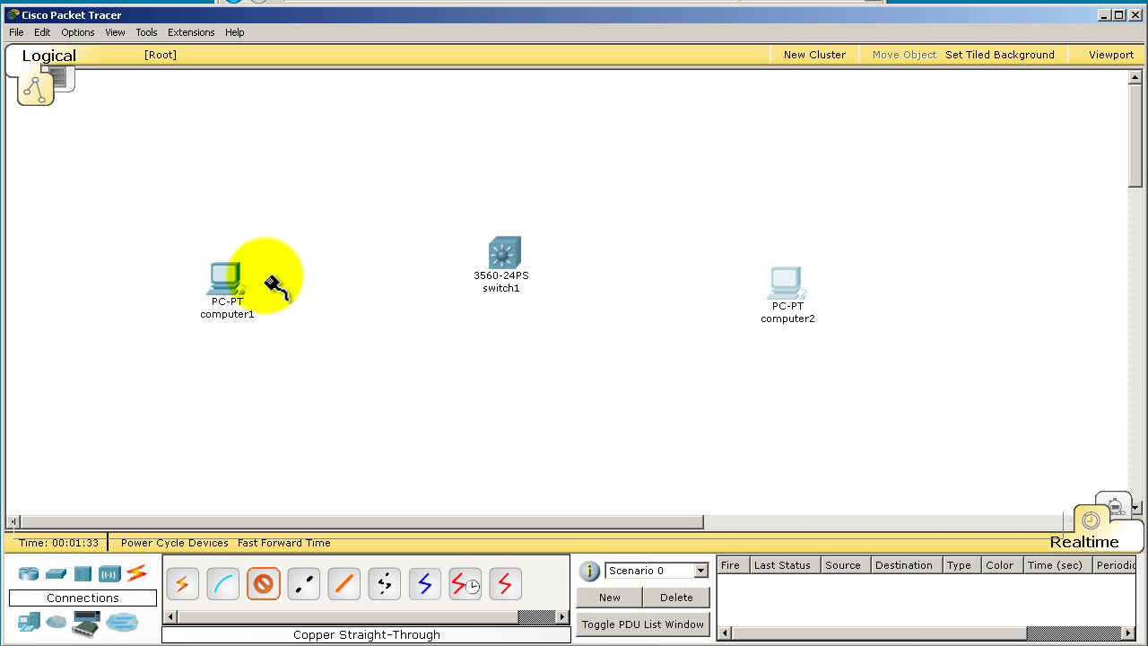
{"action": "left_click", "coordinate": [235, 288]}
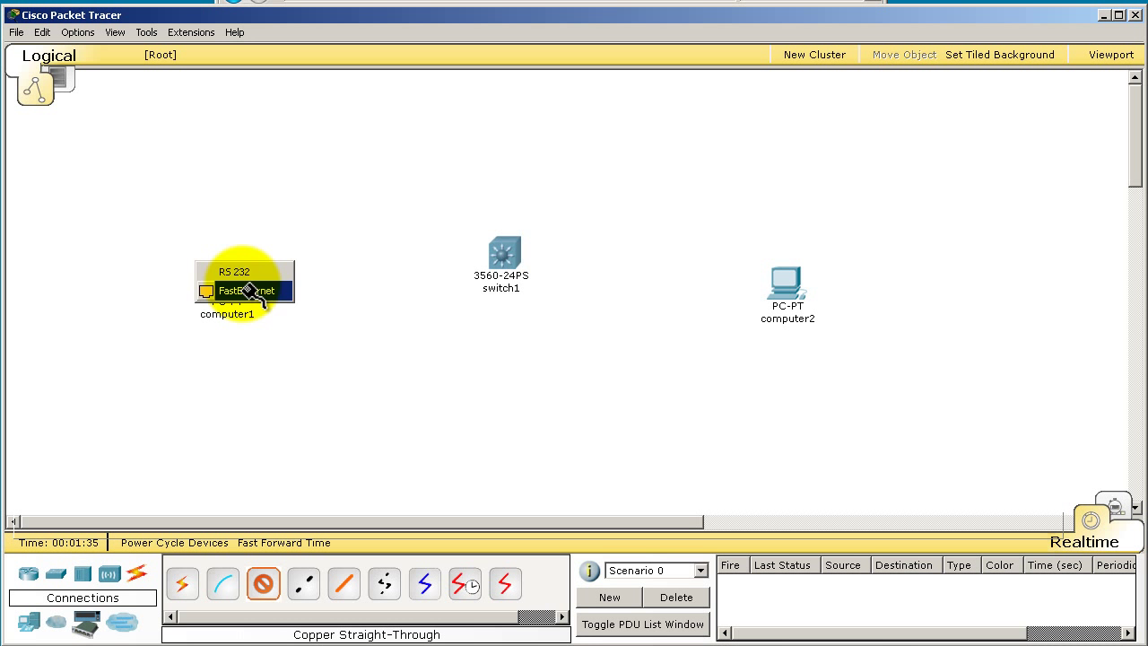
{"action": "left_click", "coordinate": [241, 291]}
{"action": "left_click", "coordinate": [504, 252]}
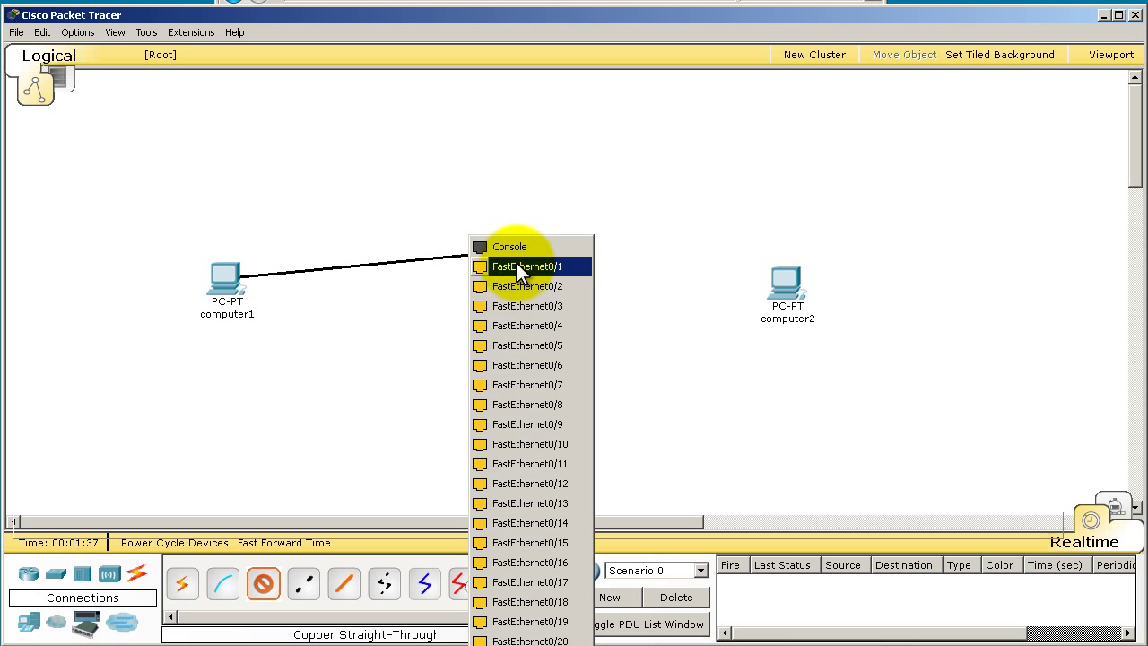
{"action": "left_click", "coordinate": [512, 267]}
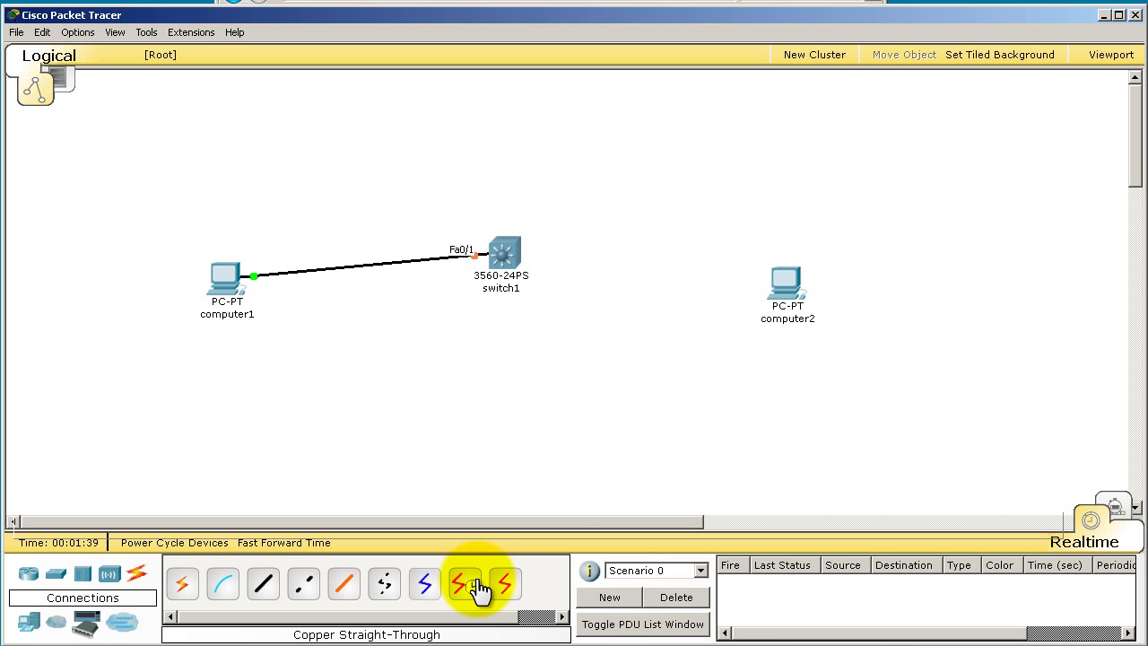
Step: Cable switch1 port FastEthernet0/2 to computer2's FastEthernet port with copper straight-through
{"action": "left_click", "coordinate": [274, 592]}
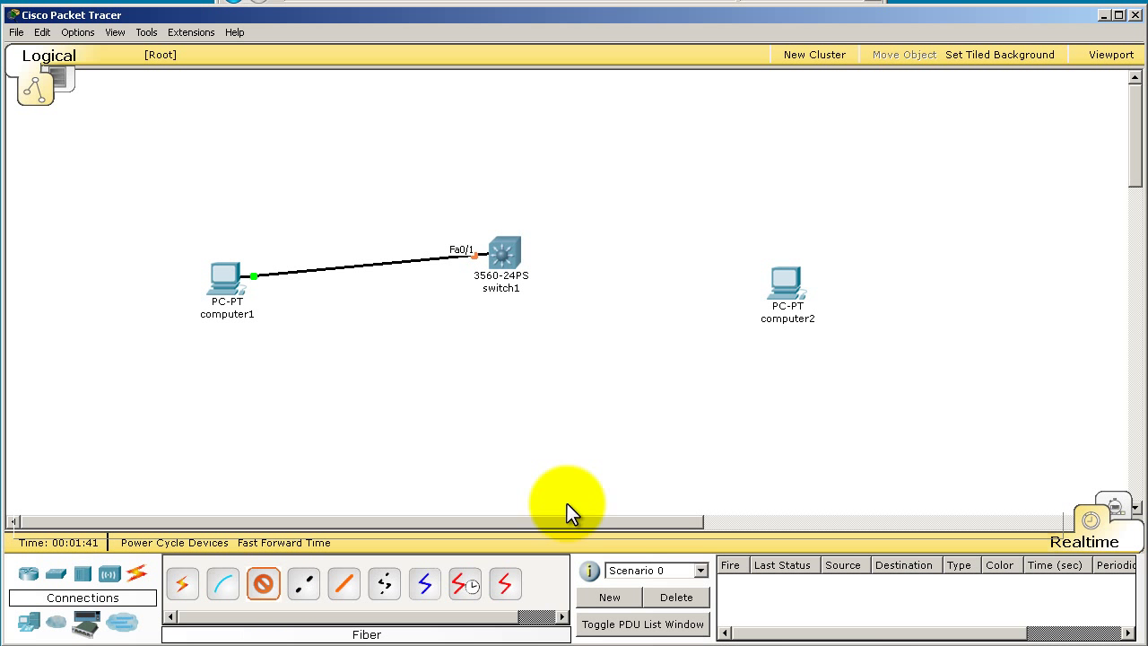
{"action": "left_click", "coordinate": [508, 253]}
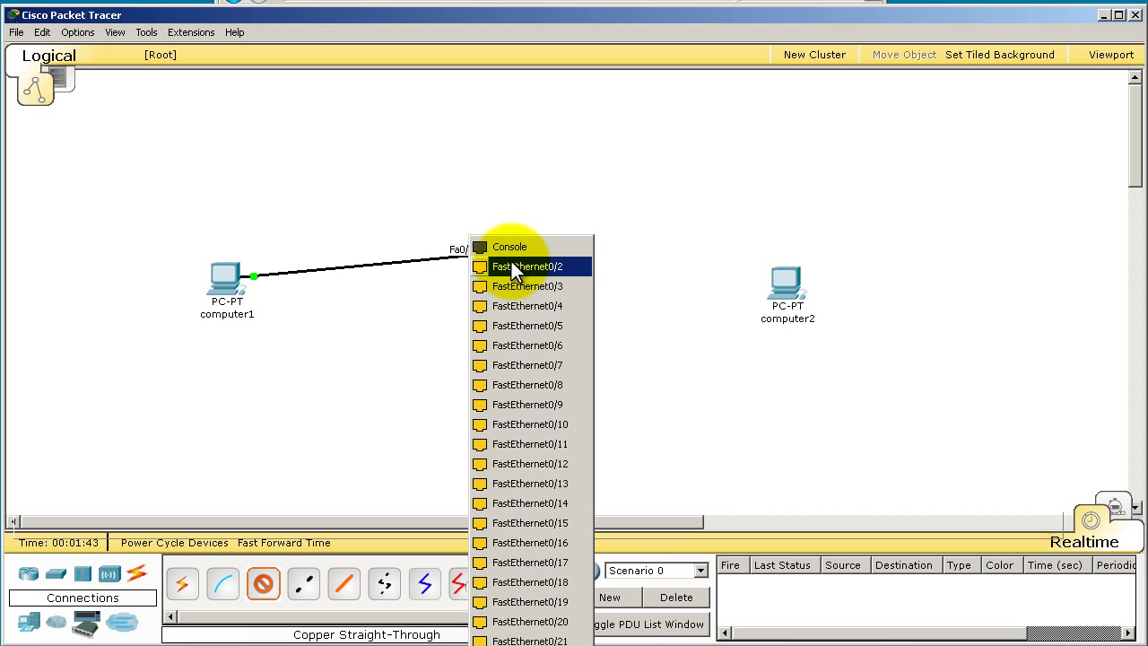
{"action": "left_click", "coordinate": [511, 266]}
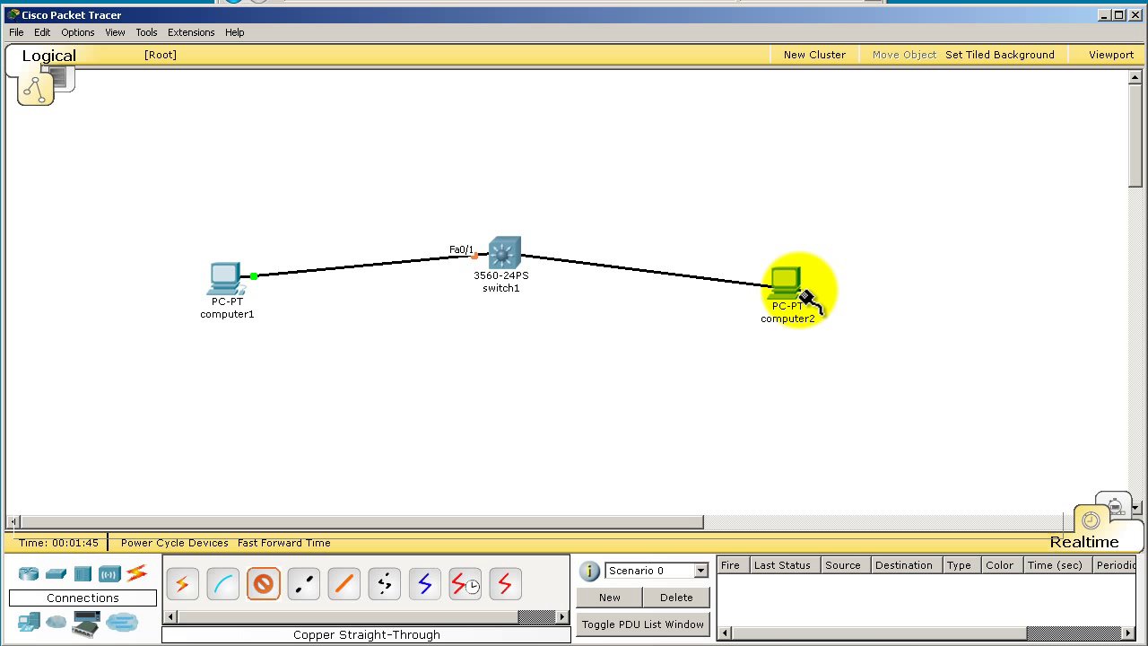
{"action": "left_click", "coordinate": [789, 294]}
{"action": "left_click", "coordinate": [790, 294]}
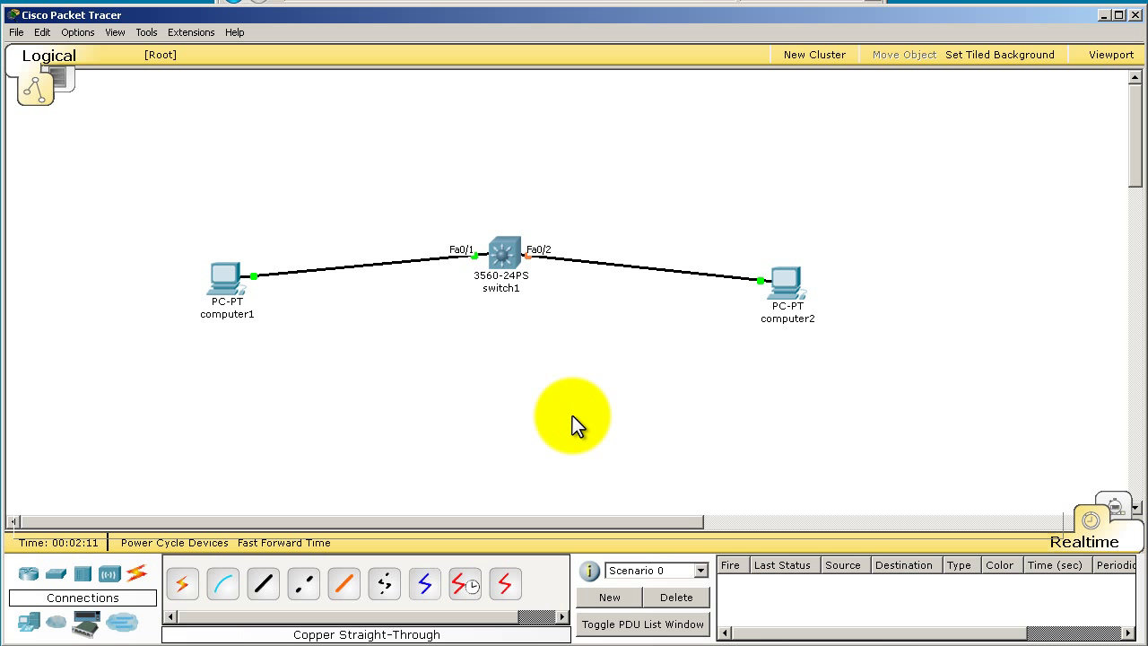
Step: Give computer1 static IP 1.1.1.1 with subnet mask 255.255.255.0
{"action": "left_click", "coordinate": [216, 275]}
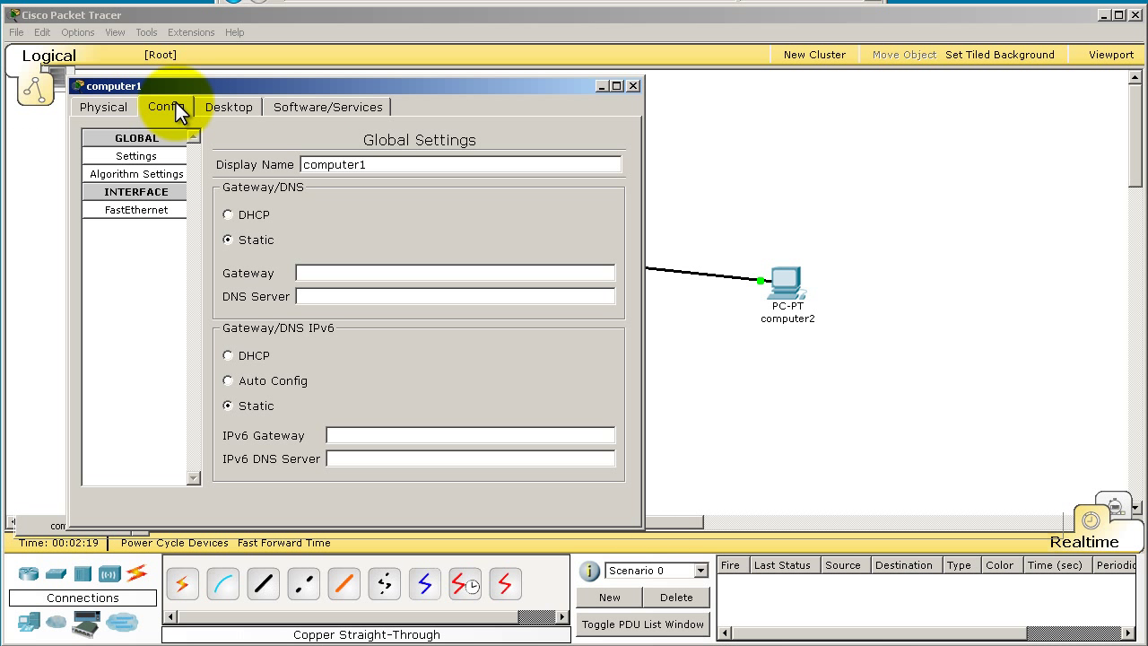
{"action": "left_click", "coordinate": [244, 106]}
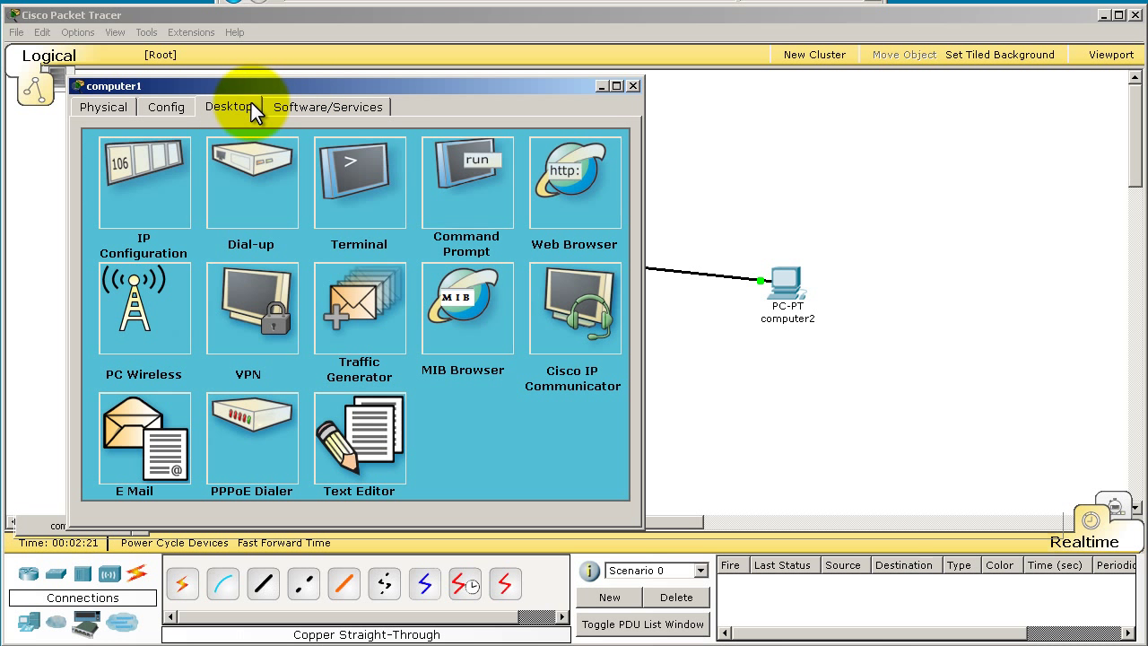
{"action": "left_click", "coordinate": [167, 160]}
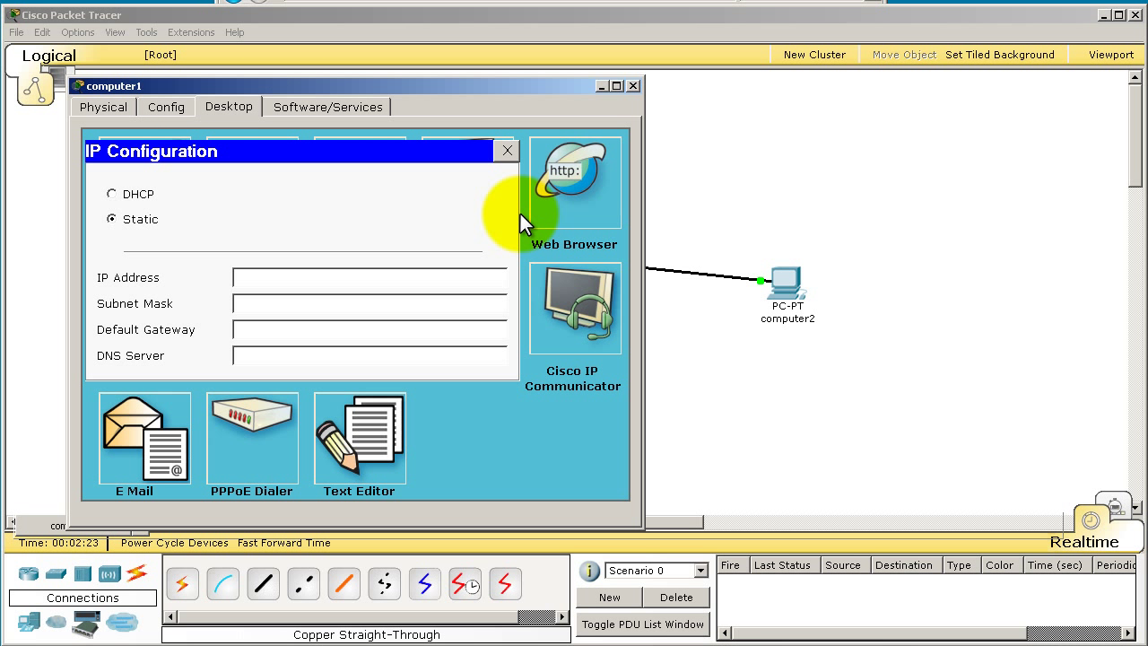
{"action": "left_click", "coordinate": [420, 284]}
{"action": "type", "text": "1.1.1.1"}
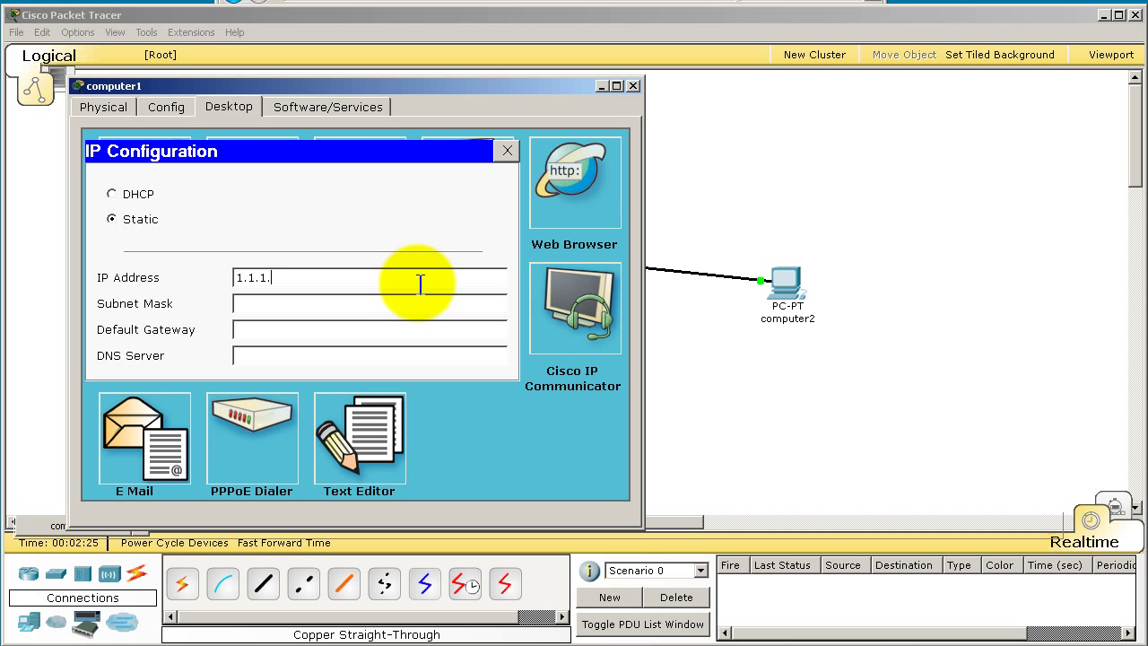
{"action": "key", "text": "Tab"}
{"action": "type", "text": "255.255.255.0"}
{"action": "left_click", "coordinate": [506, 150]}
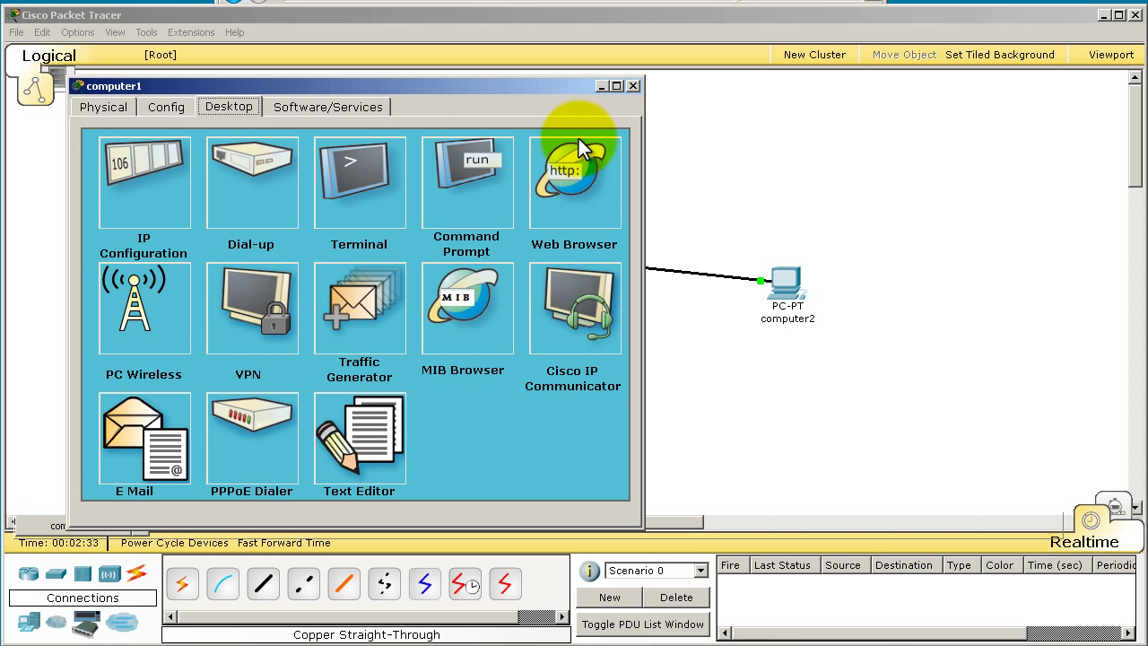
{"action": "left_click", "coordinate": [632, 86]}
{"action": "left_click", "coordinate": [782, 287]}
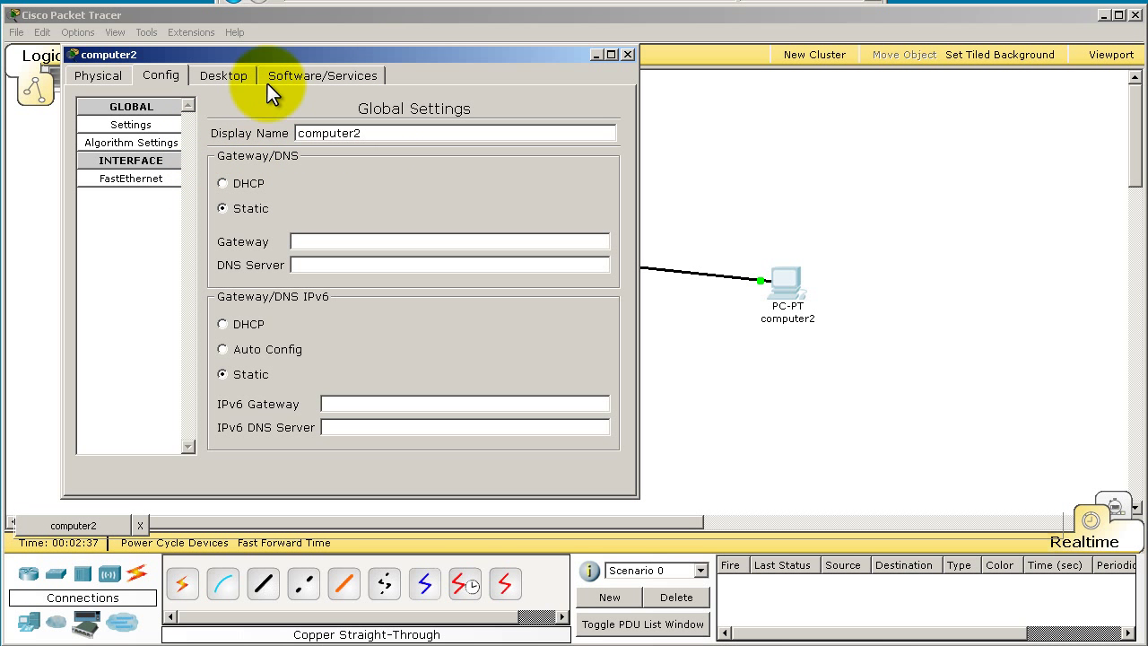
Step: Give computer2 static IP 1.1.1.2 with subnet mask 255.255.255.0
{"action": "left_click", "coordinate": [223, 75]}
{"action": "left_click", "coordinate": [156, 138]}
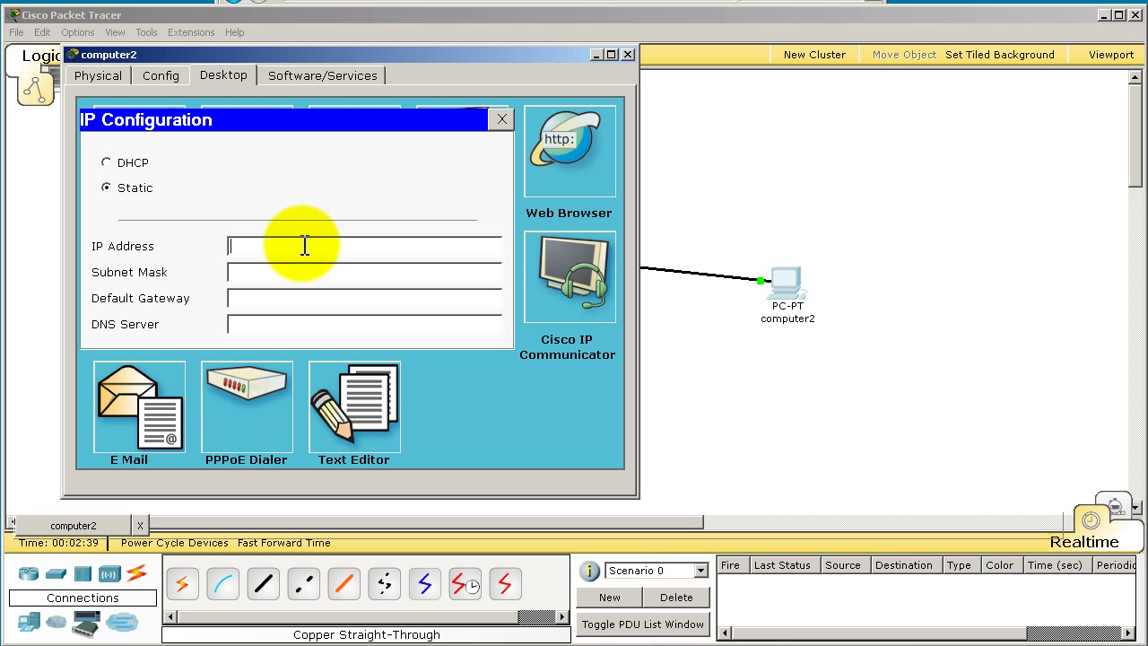
{"action": "type", "text": "1.1.1.2"}
{"action": "key", "text": "Tab"}
{"action": "type", "text": "255.255.255.0"}
{"action": "left_click", "coordinate": [500, 119]}
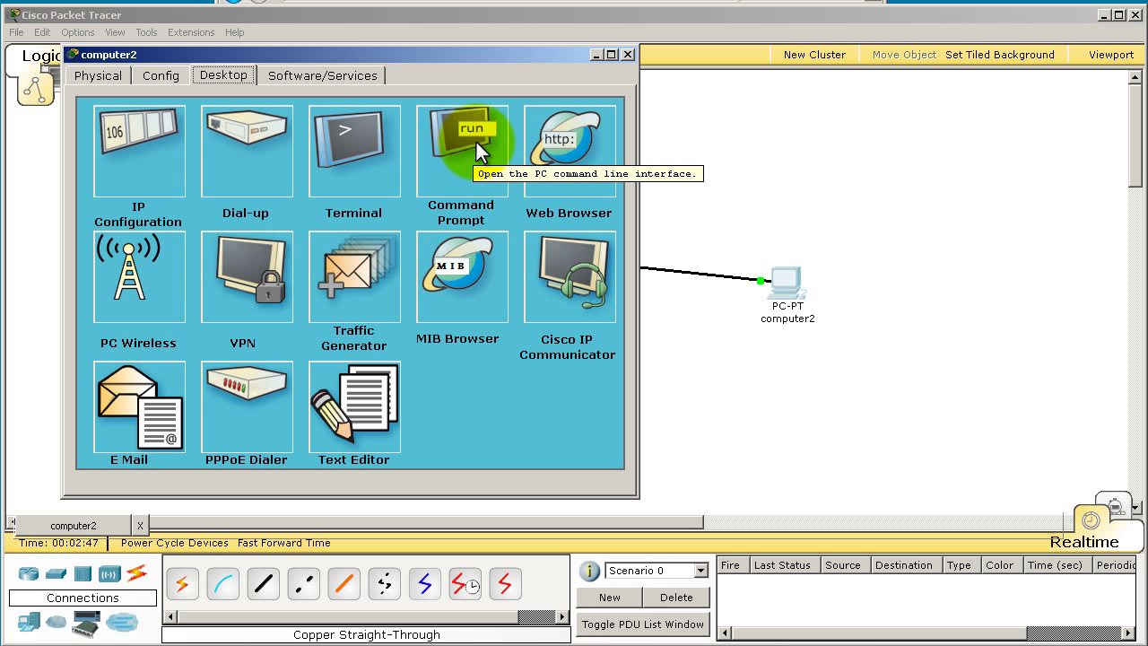
Step: Ping 1.1.1.1 from computer2's command prompt and get four replies
{"action": "left_click", "coordinate": [476, 141]}
{"action": "type", "text": "ping"}
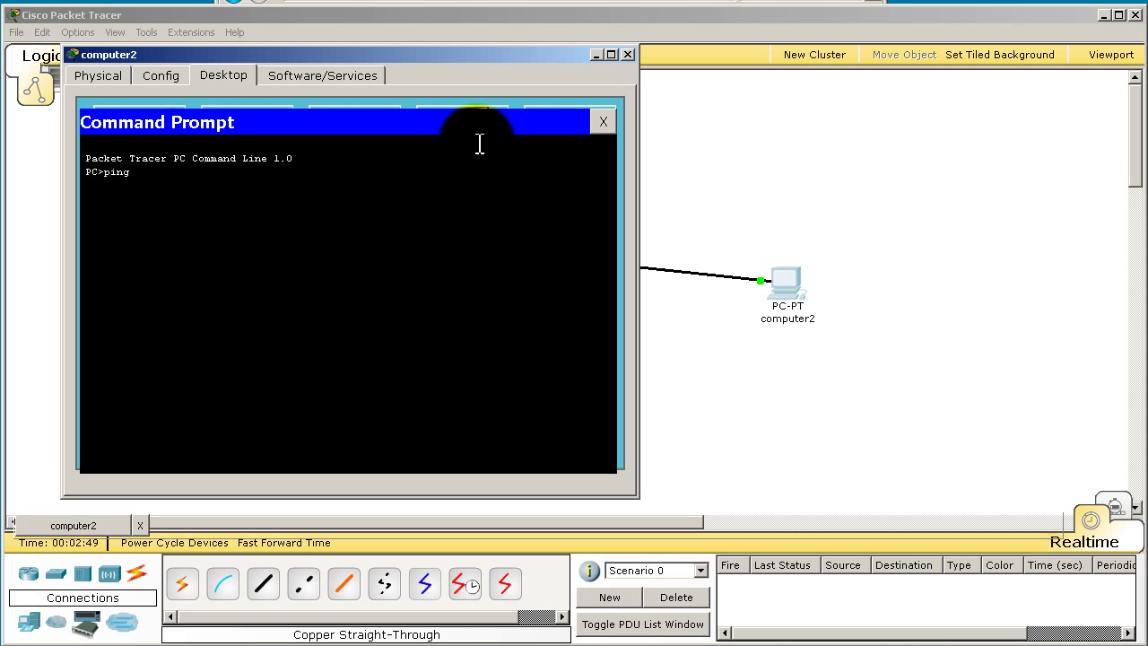
{"action": "type", "text": " 1.1.1.1"}
{"action": "key", "text": "Return"}
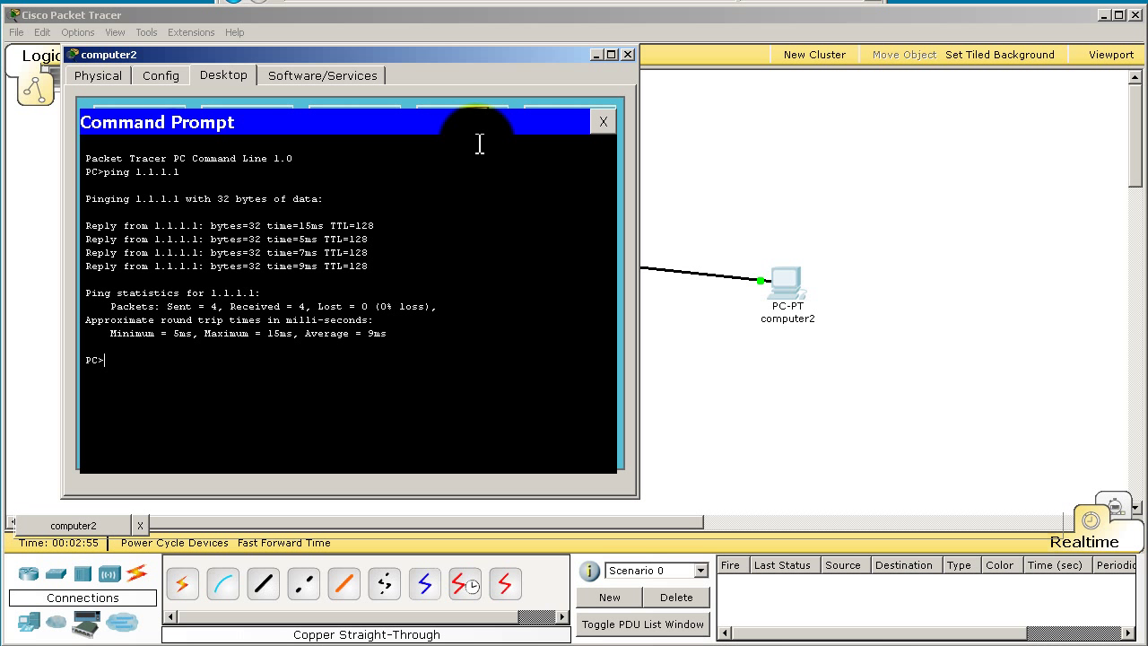
{"action": "left_click", "coordinate": [628, 55]}
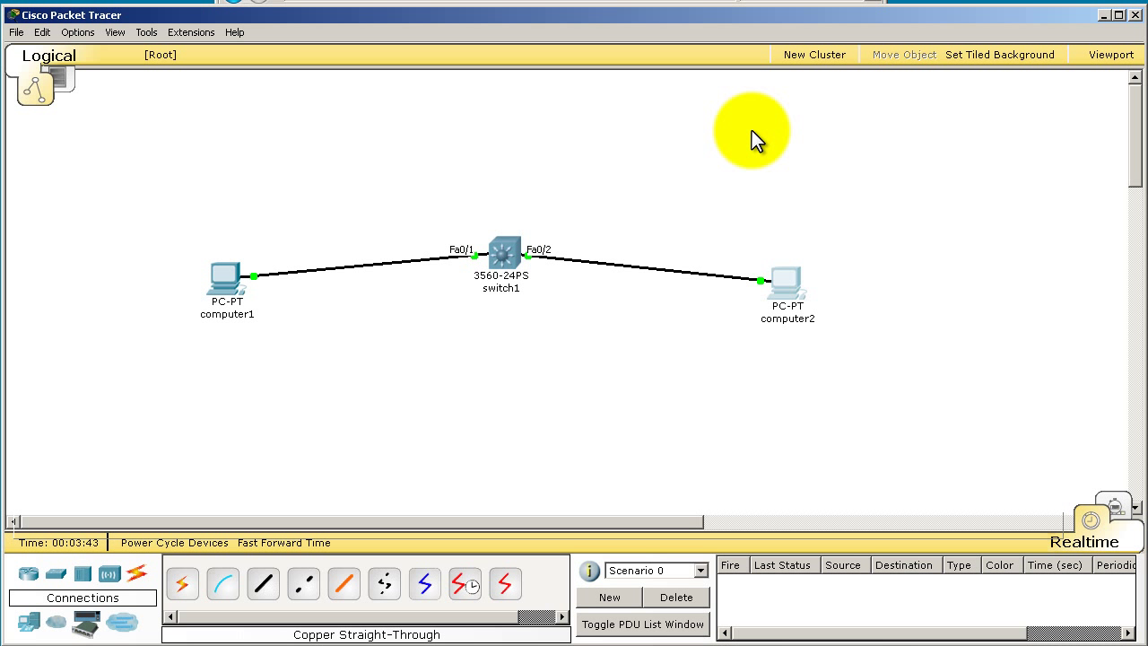
Step: In switch1's CLI, run show vlan br to review the current VLAN 1 port list
{"action": "left_click", "coordinate": [485, 242]}
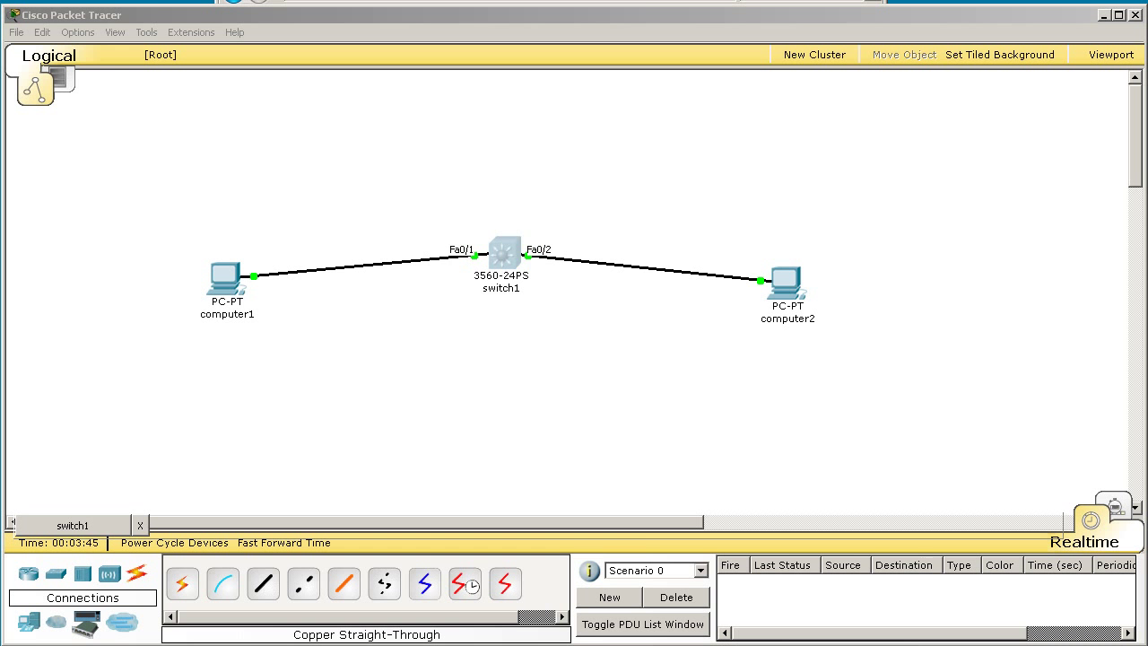
{"action": "left_click", "coordinate": [504, 253]}
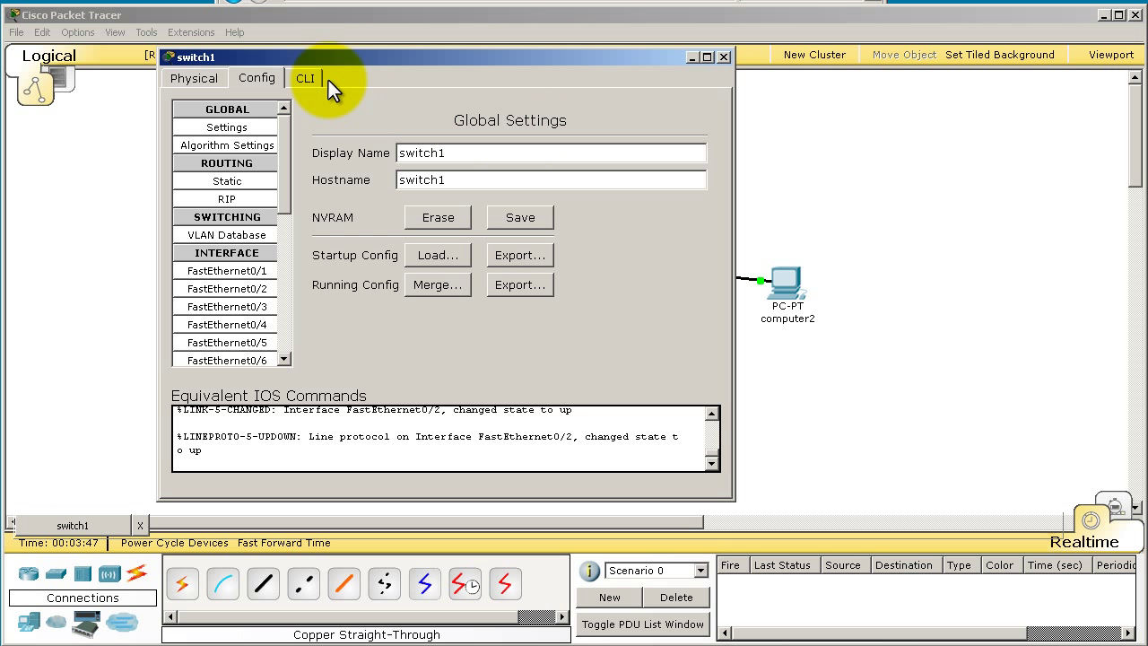
{"action": "left_click", "coordinate": [304, 78]}
{"action": "left_click", "coordinate": [494, 298]}
{"action": "key", "text": "Return"}
{"action": "key", "text": "Return"}
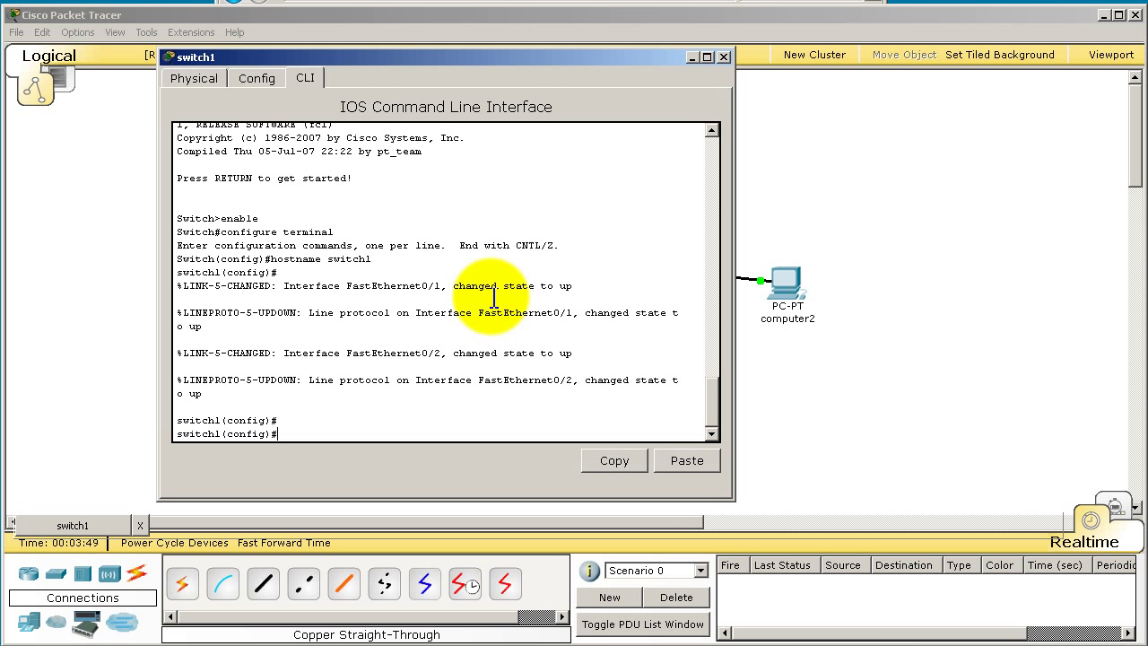
{"action": "type", "text": "end"}
{"action": "key", "text": "Return"}
{"action": "type", "text": "s"}
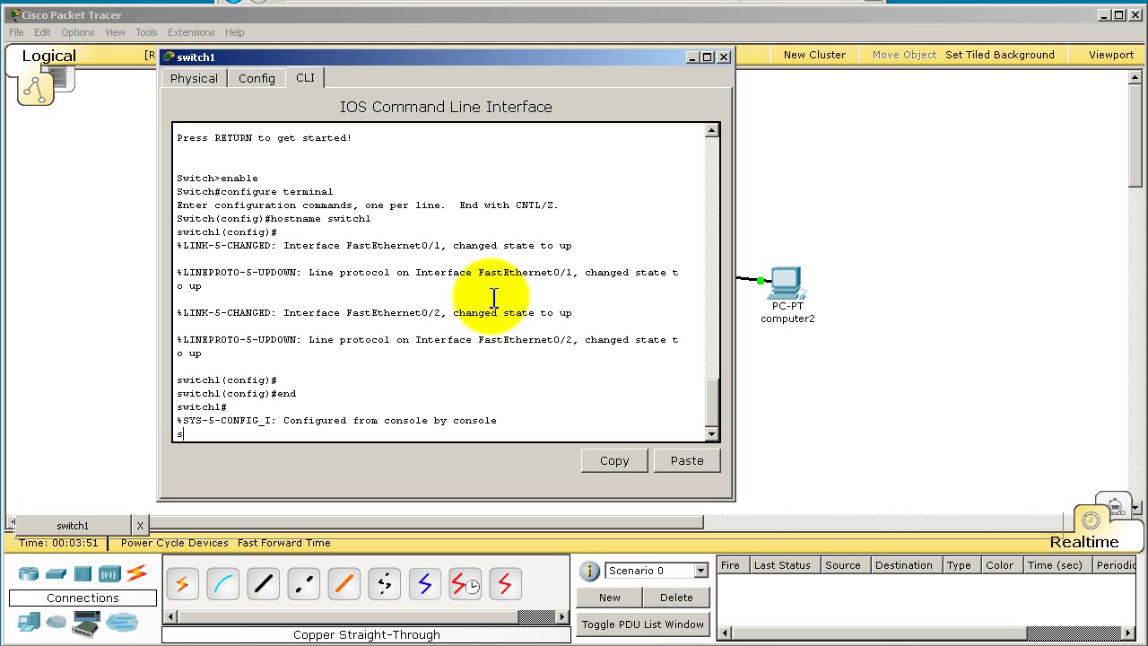
{"action": "type", "text": "how vlan br"}
{"action": "key", "text": "Return"}
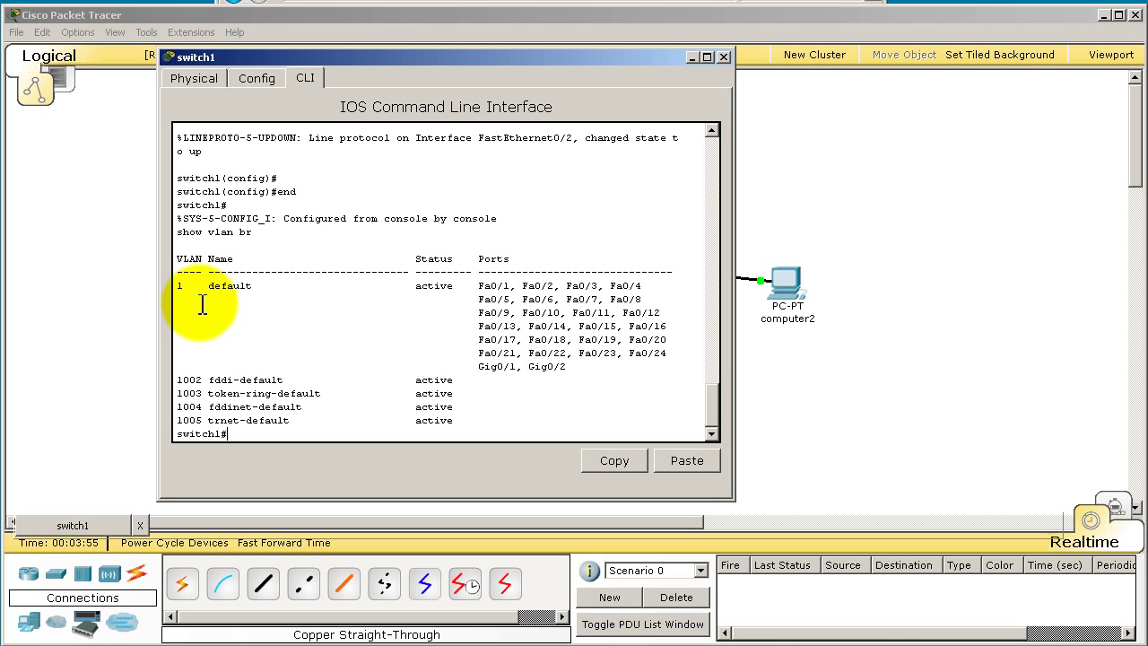
{"action": "left_click_drag", "start_coordinate": [480, 290], "coordinate": [607, 384]}
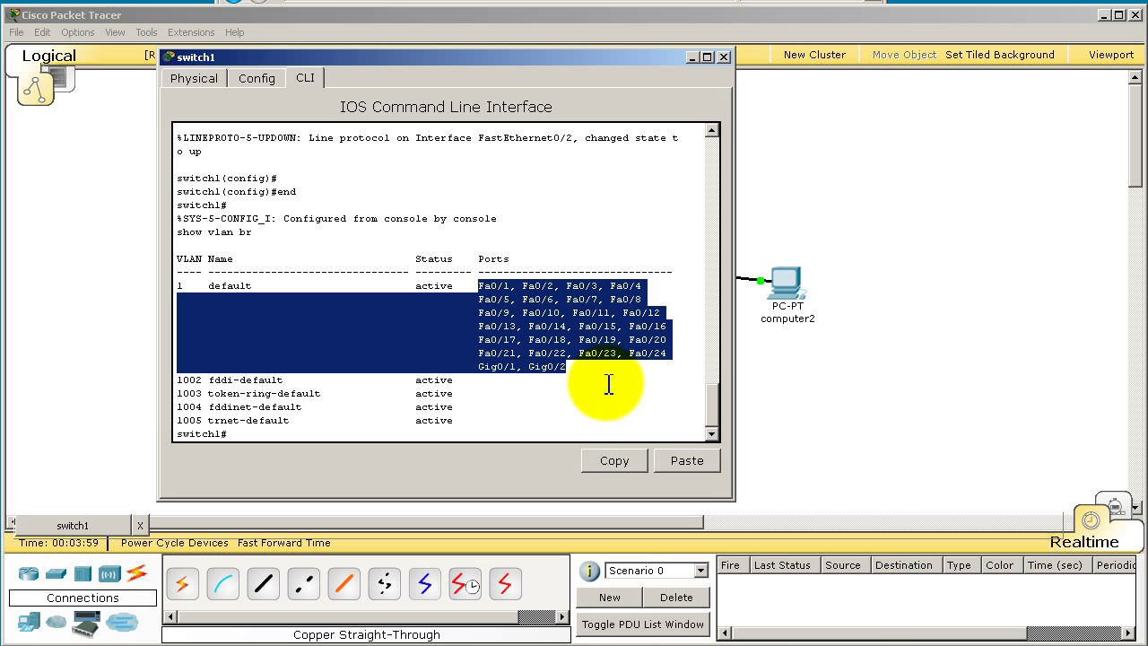
{"action": "left_click", "coordinate": [608, 383]}
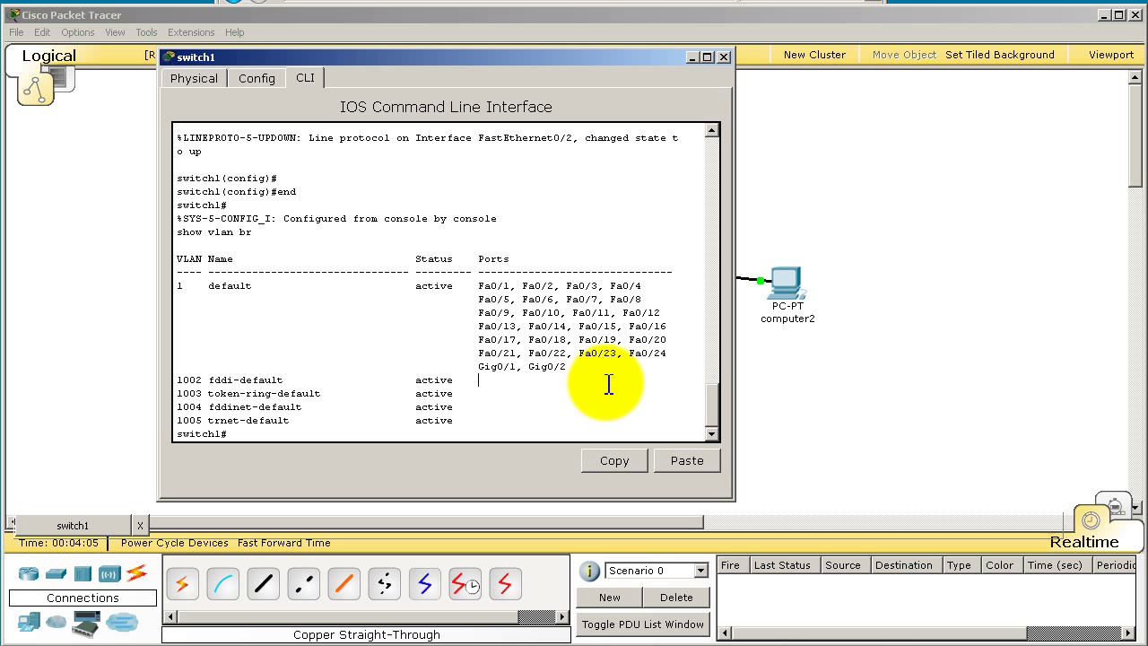
Step: Create VLAN 2 named Legal and verify it with show vlan br
{"action": "type", "text": "conf t"}
{"action": "key", "text": "Return"}
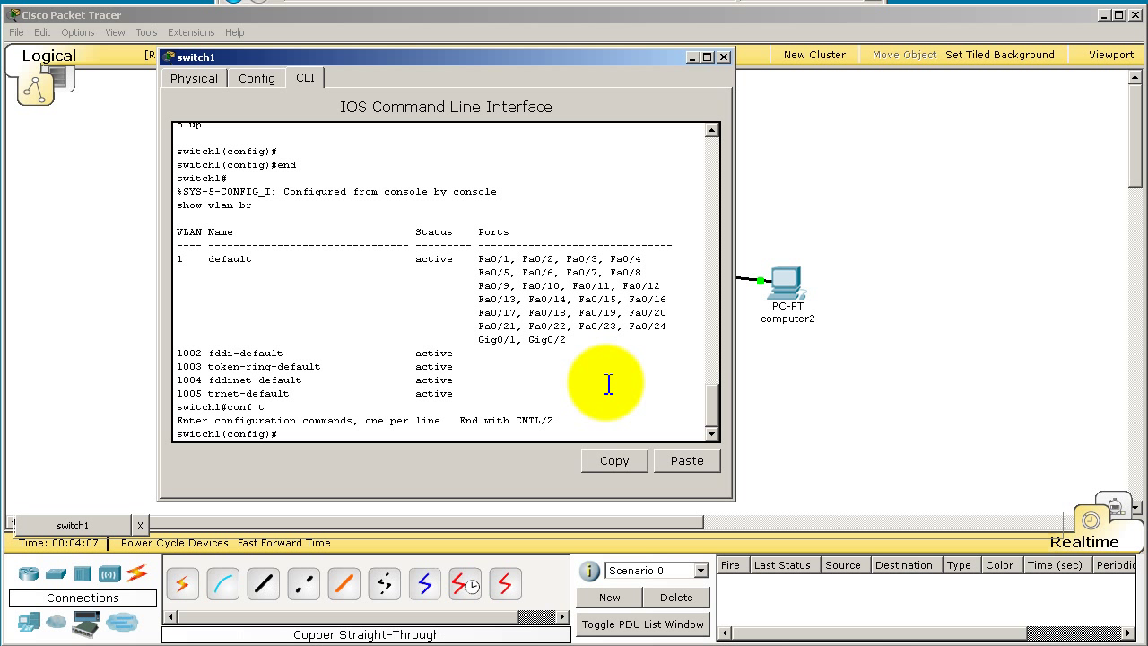
{"action": "type", "text": "vlan 2"}
{"action": "key", "text": "Return"}
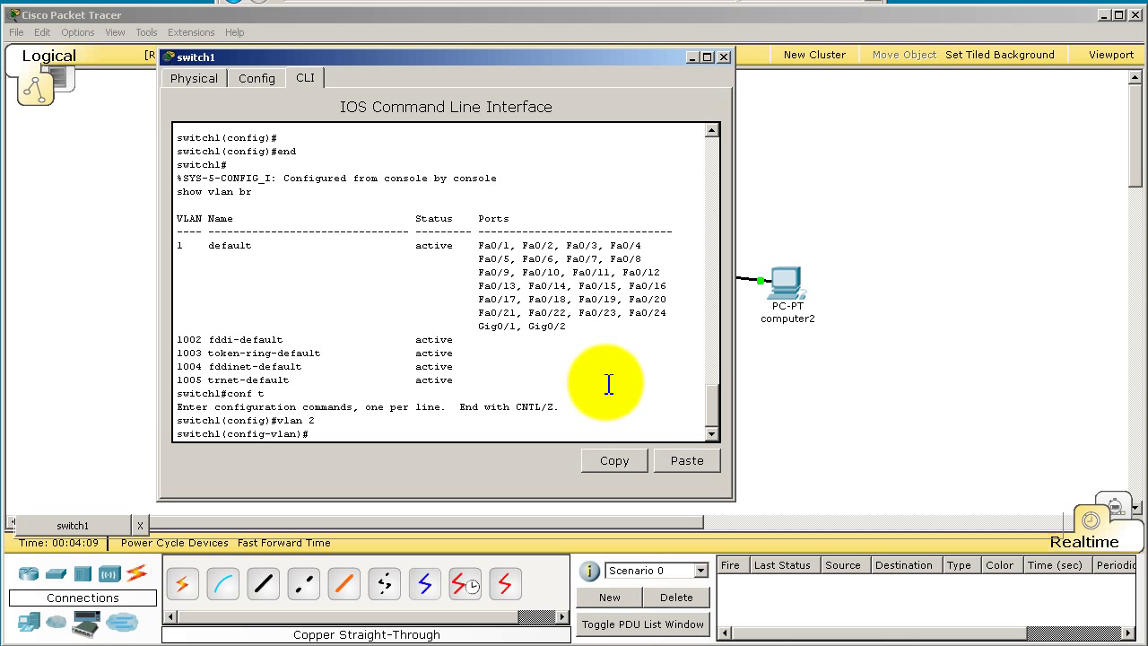
{"action": "type", "text": "name Legal"}
{"action": "key", "text": "Return"}
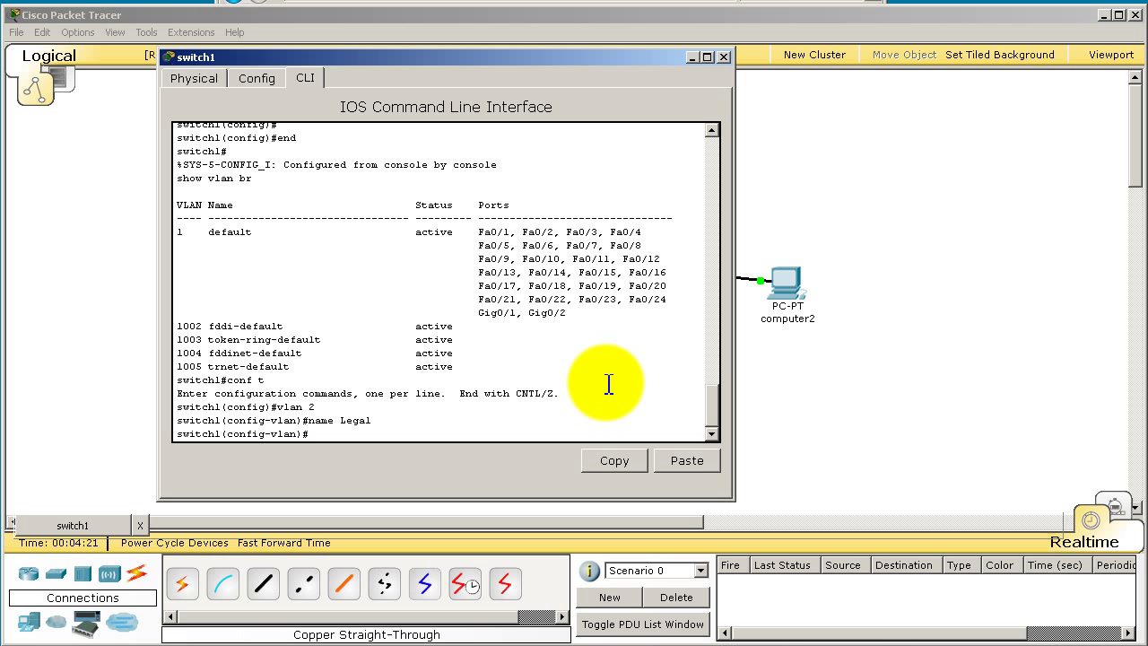
{"action": "type", "text": "exit"}
{"action": "key", "text": "Return"}
{"action": "type", "text": "end"}
{"action": "key", "text": "Return"}
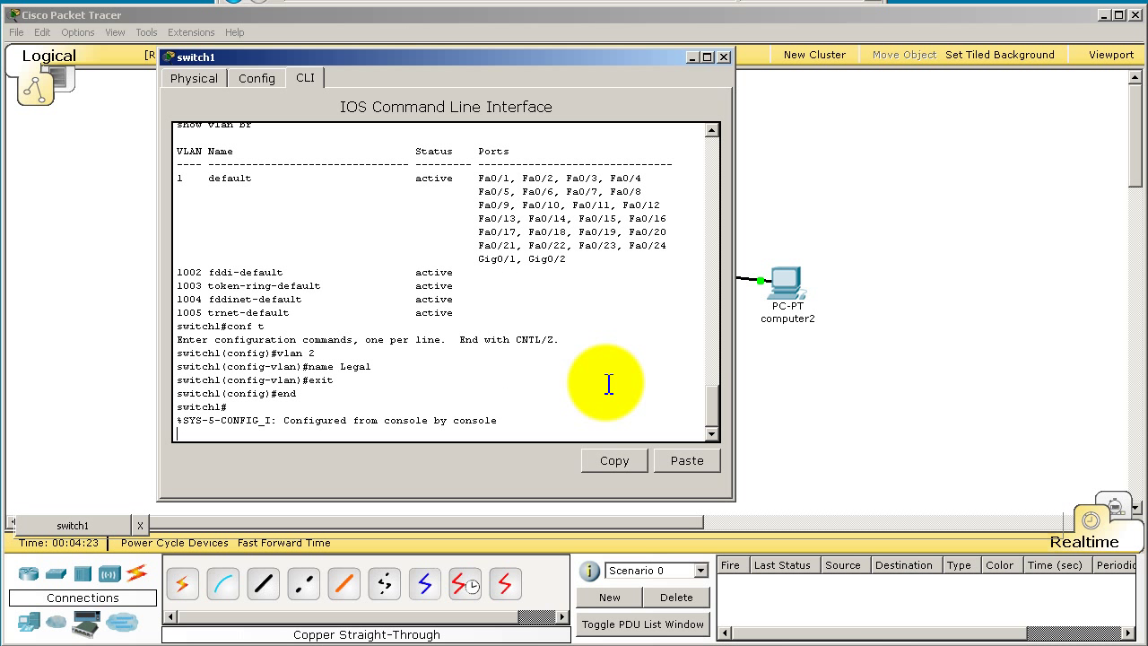
{"action": "type", "text": "show vlan br"}
{"action": "key", "text": "Return"}
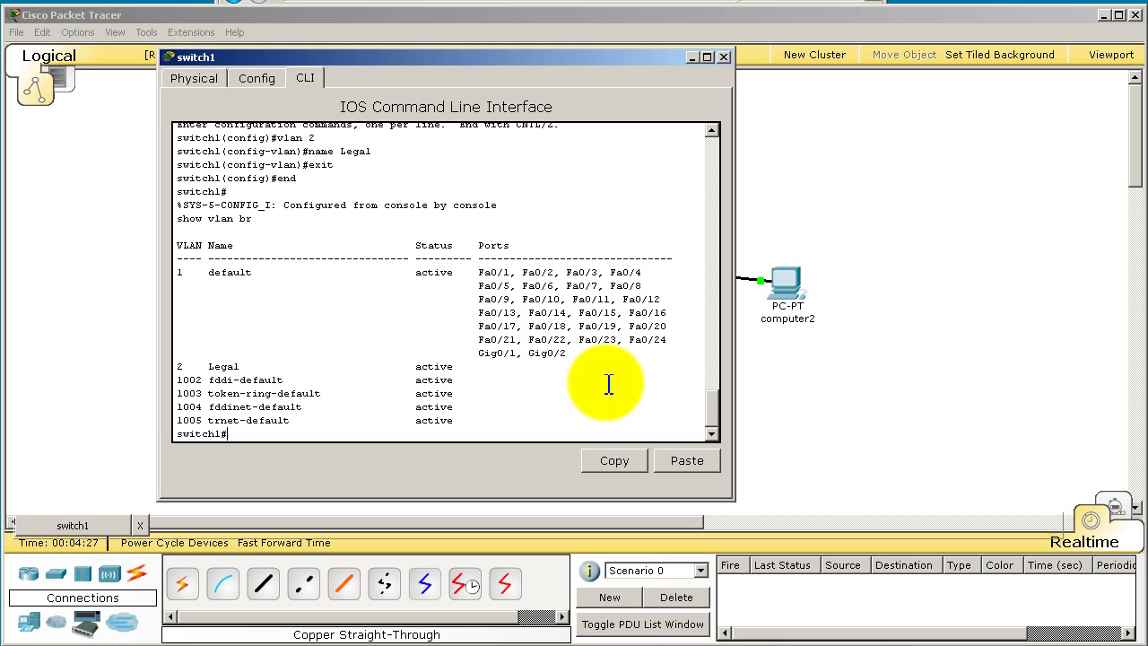
{"action": "double_click", "coordinate": [217, 367]}
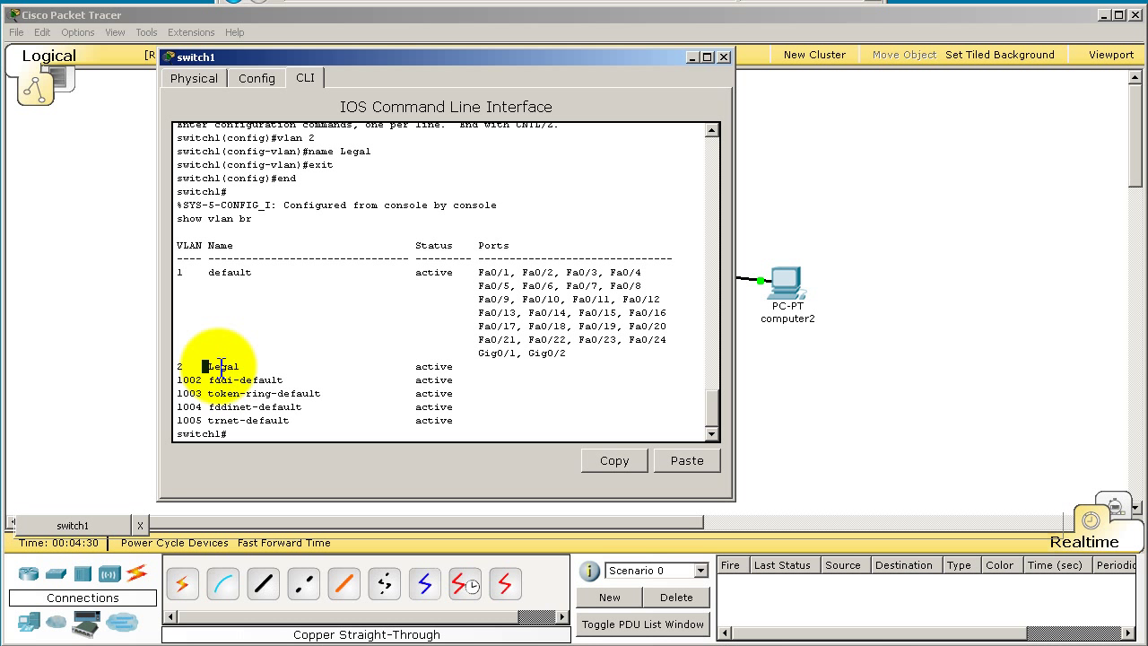
{"action": "left_click", "coordinate": [213, 246]}
{"action": "double_click", "coordinate": [212, 247]}
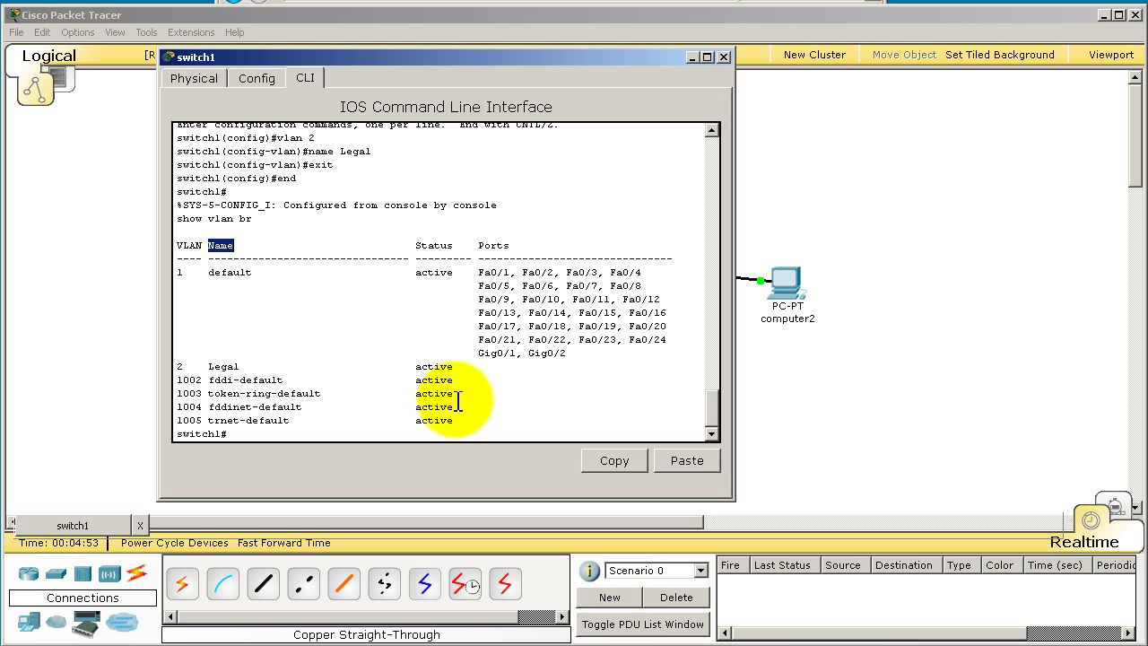
{"action": "left_click", "coordinate": [476, 365]}
{"action": "triple_click", "coordinate": [476, 365]}
{"action": "left_click", "coordinate": [550, 360]}
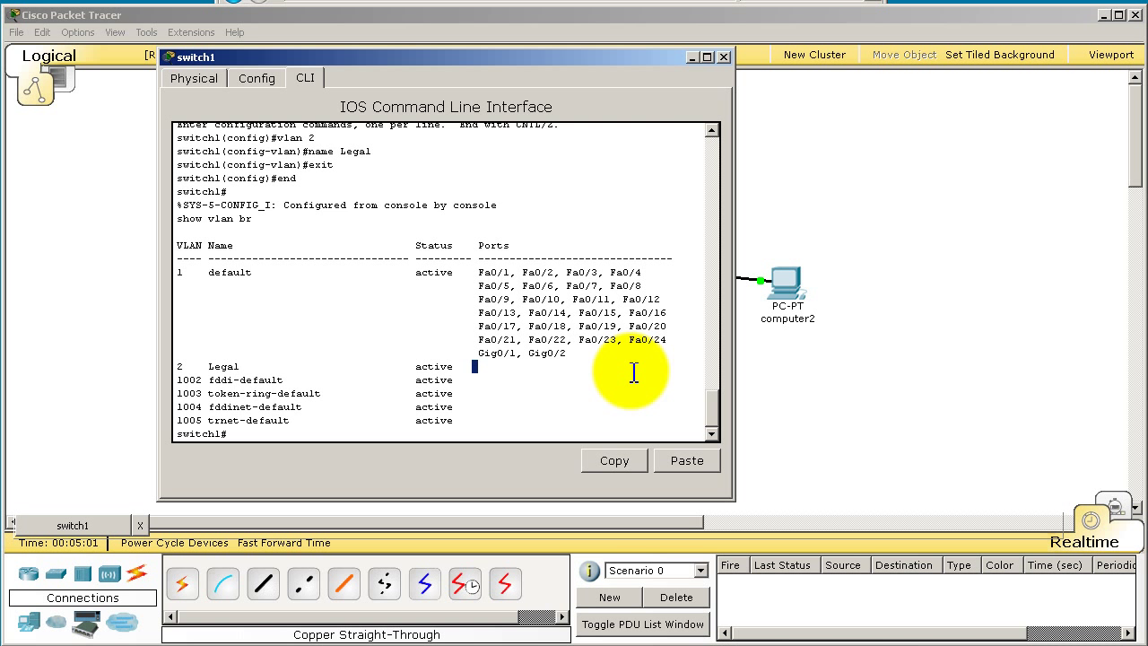
Step: Enter interface configuration for Fa0/2 with conf t and int fast 0/2
{"action": "left_click_drag", "start_coordinate": [679, 52], "coordinate": [585, 390]}
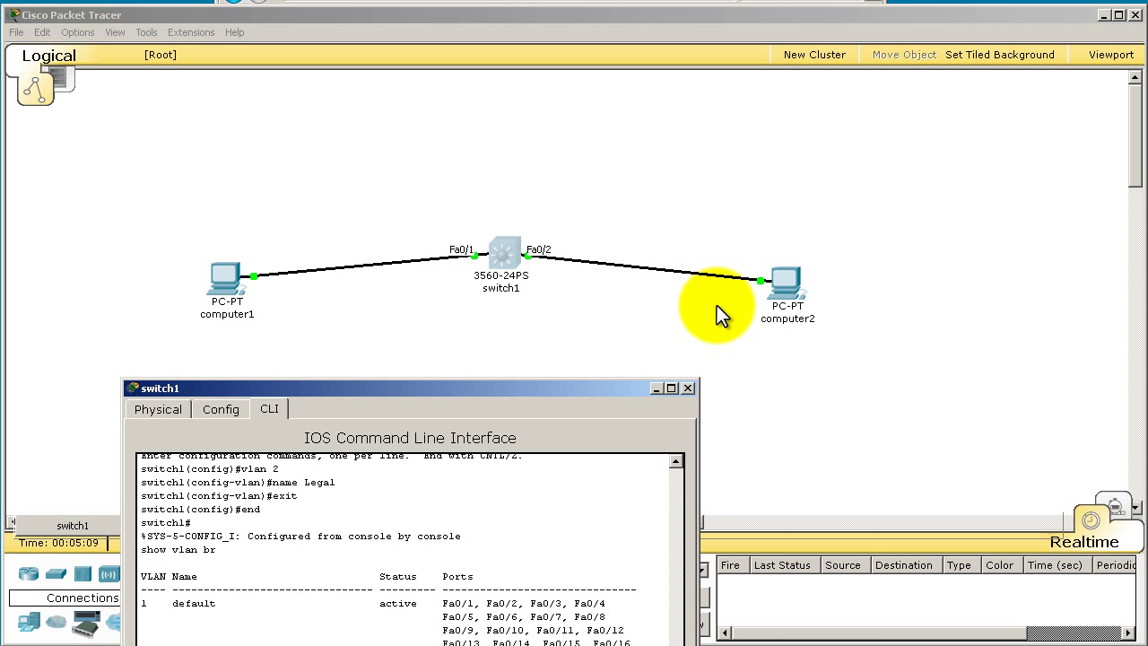
{"action": "left_click_drag", "start_coordinate": [622, 390], "coordinate": [698, 143]}
{"action": "key", "text": "Return"}
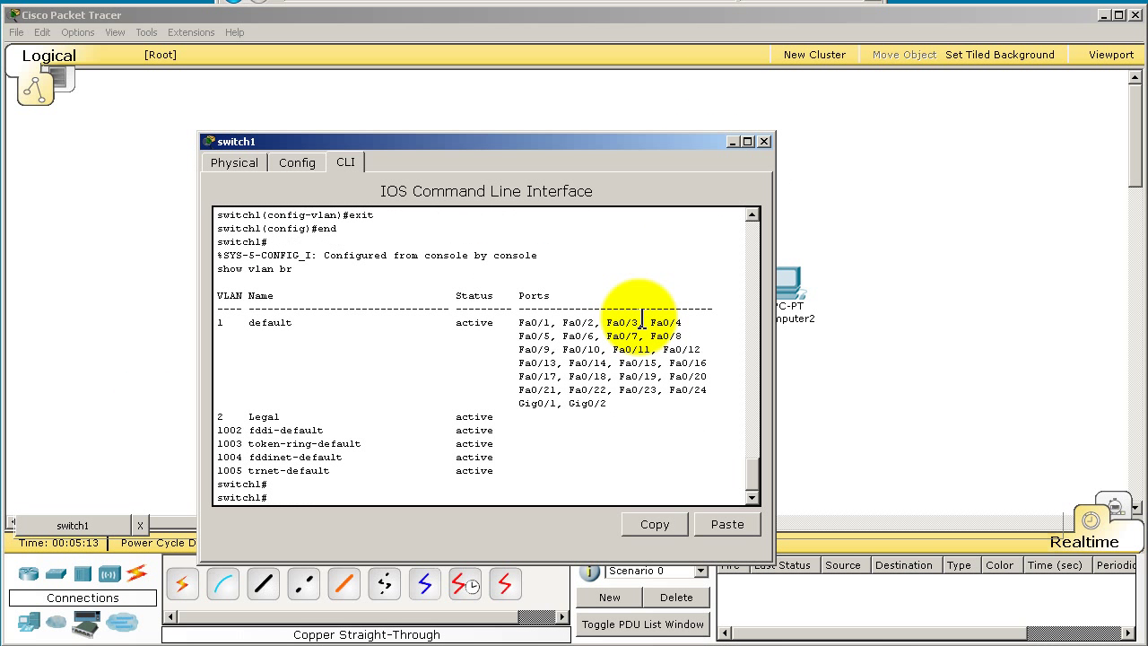
{"action": "type", "text": "conf t"}
{"action": "key", "text": "Return"}
{"action": "type", "text": "int fast 0/2"}
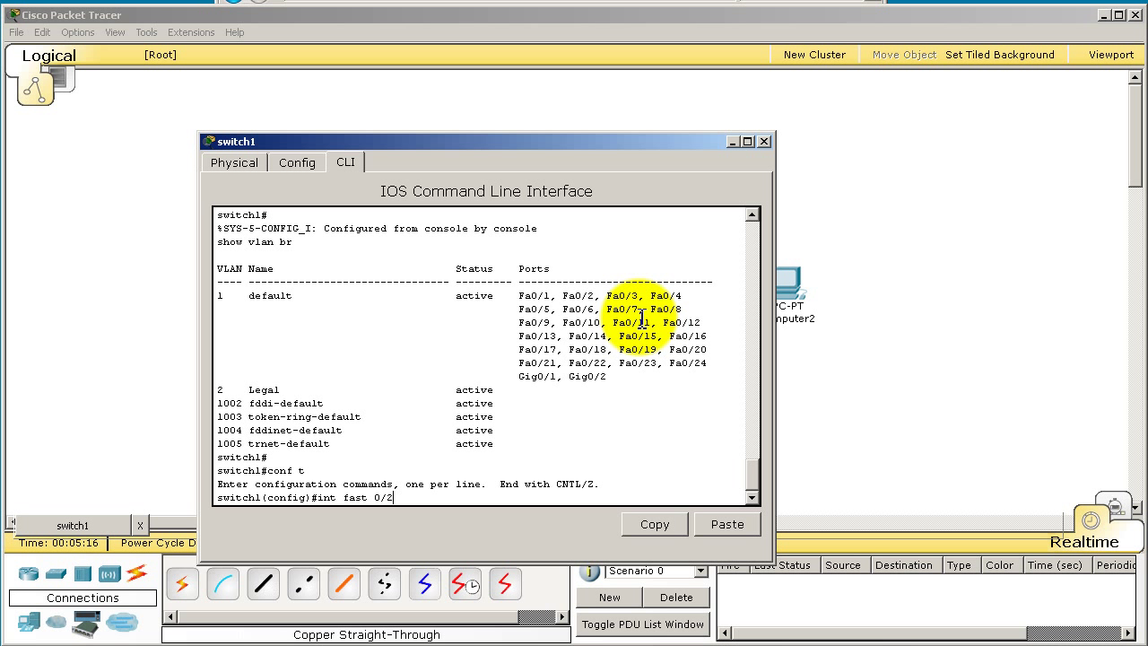
{"action": "key", "text": "Return"}
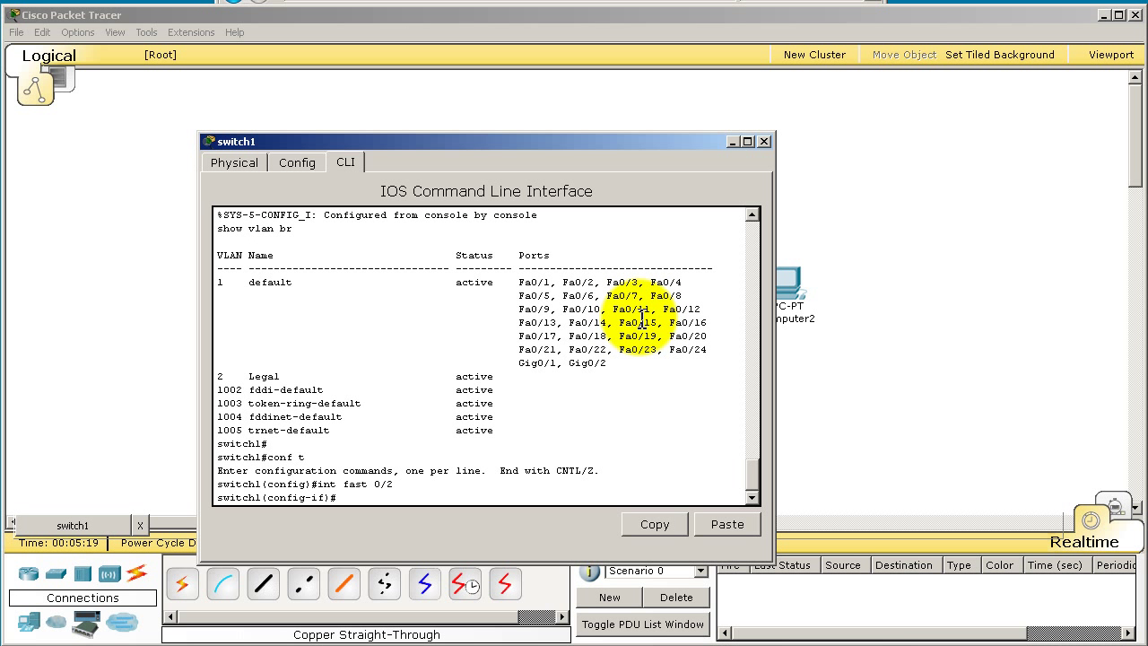
Step: Set Fa0/2 to switchport mode access in VLAN 2, then end configuration
{"action": "type", "text": "switch"}
{"action": "key", "text": "Tab"}
{"action": "type", "text": "mode access"}
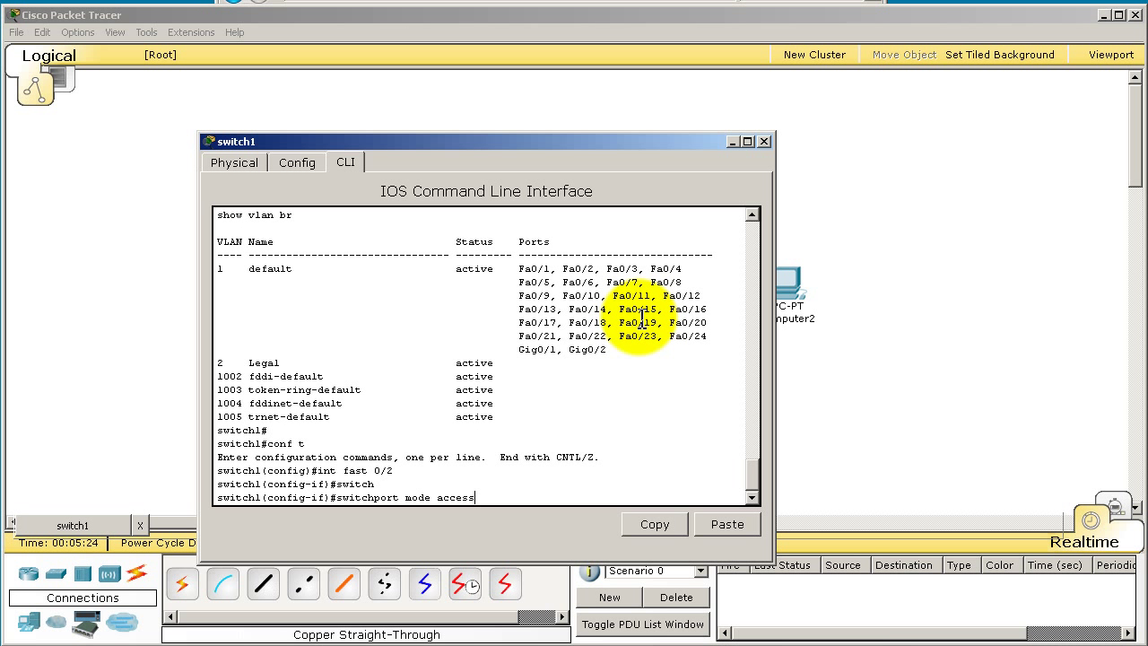
{"action": "key", "text": "Return"}
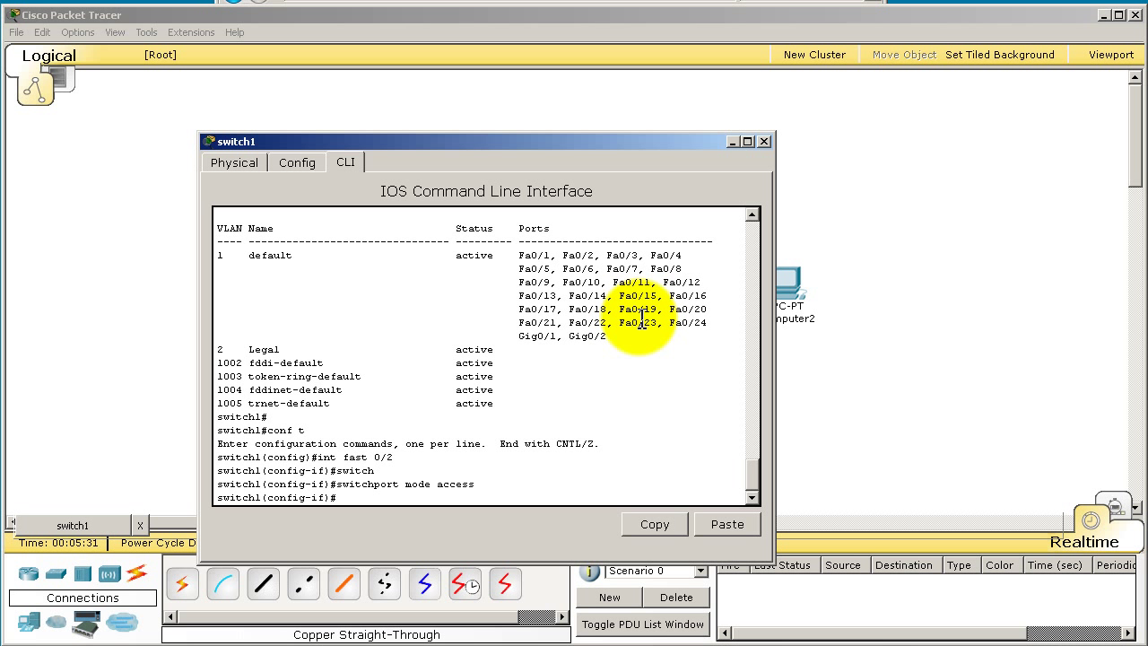
{"action": "type", "text": "switchport ac"}
{"action": "type", "text": "cess"}
{"action": "type", "text": " ?"}
{"action": "type", "text": "vlan"}
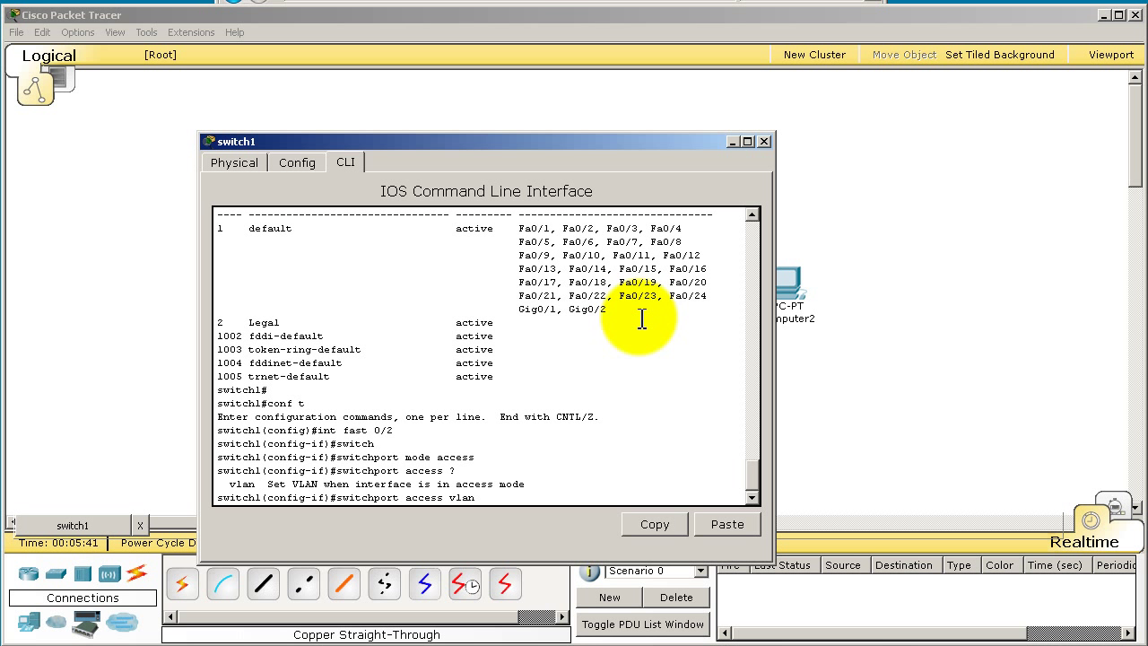
{"action": "type", "text": "?"}
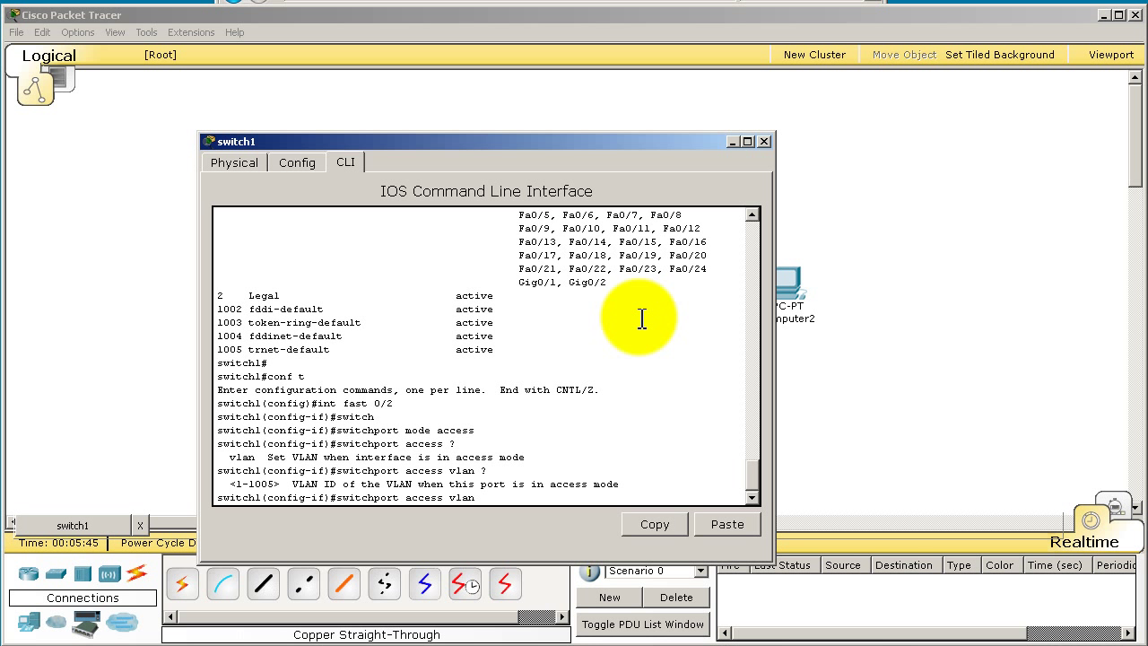
{"action": "type", "text": "2"}
{"action": "key", "text": "Return"}
{"action": "type", "text": "end"}
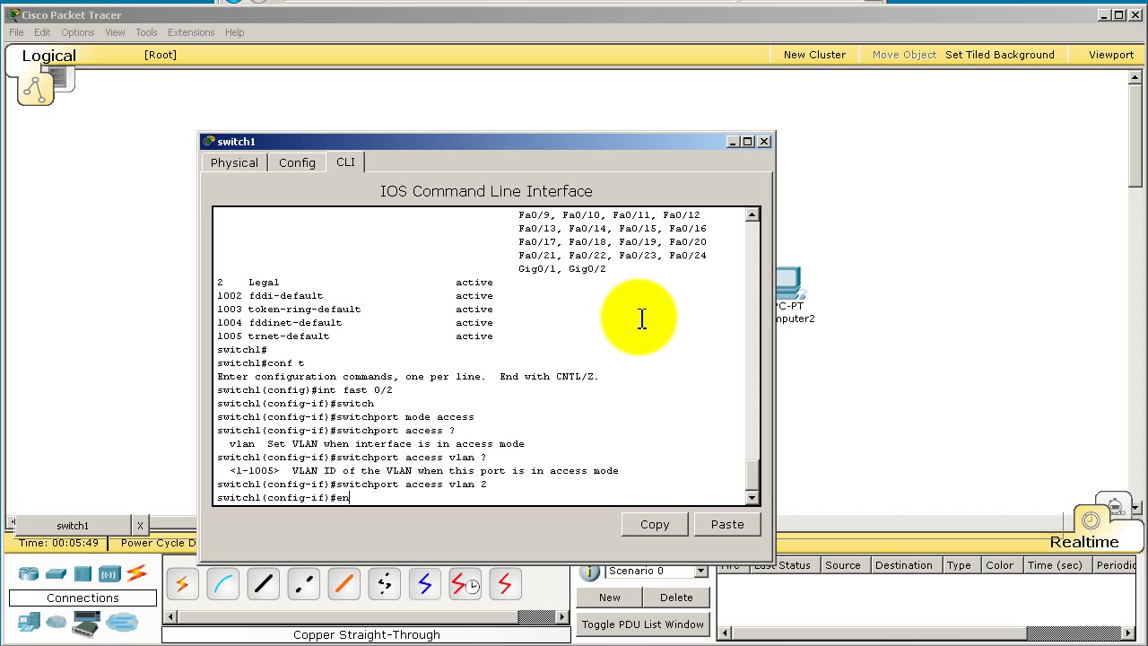
{"action": "key", "text": "Return"}
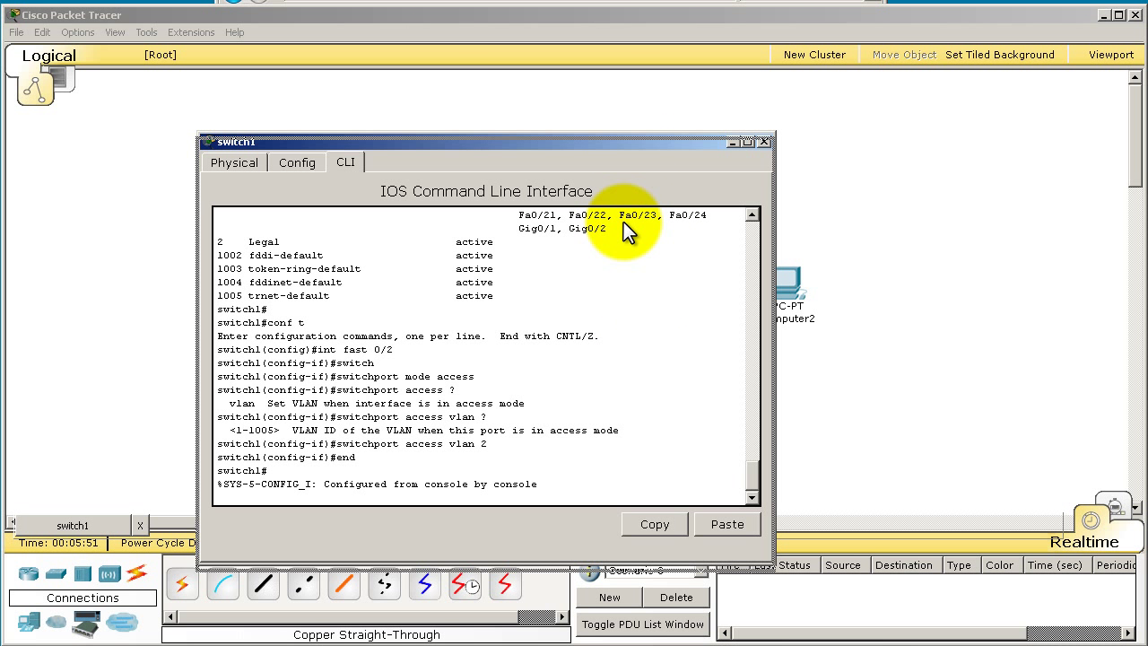
Step: Drag switch1's console window down to reveal computer1, switch1 and computer2
{"action": "left_click_drag", "start_coordinate": [667, 142], "coordinate": [681, 395]}
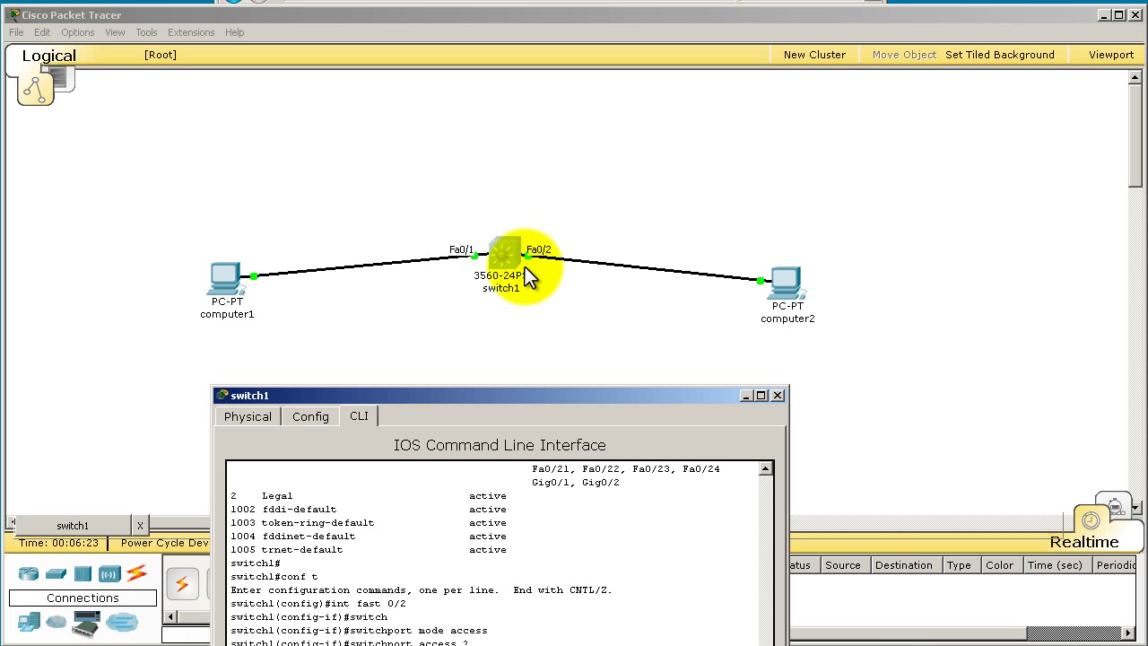
Step: Rerun ping 1.1.1.1 from computer2's command prompt, which now times out
{"action": "left_click", "coordinate": [776, 394]}
{"action": "left_click", "coordinate": [788, 307]}
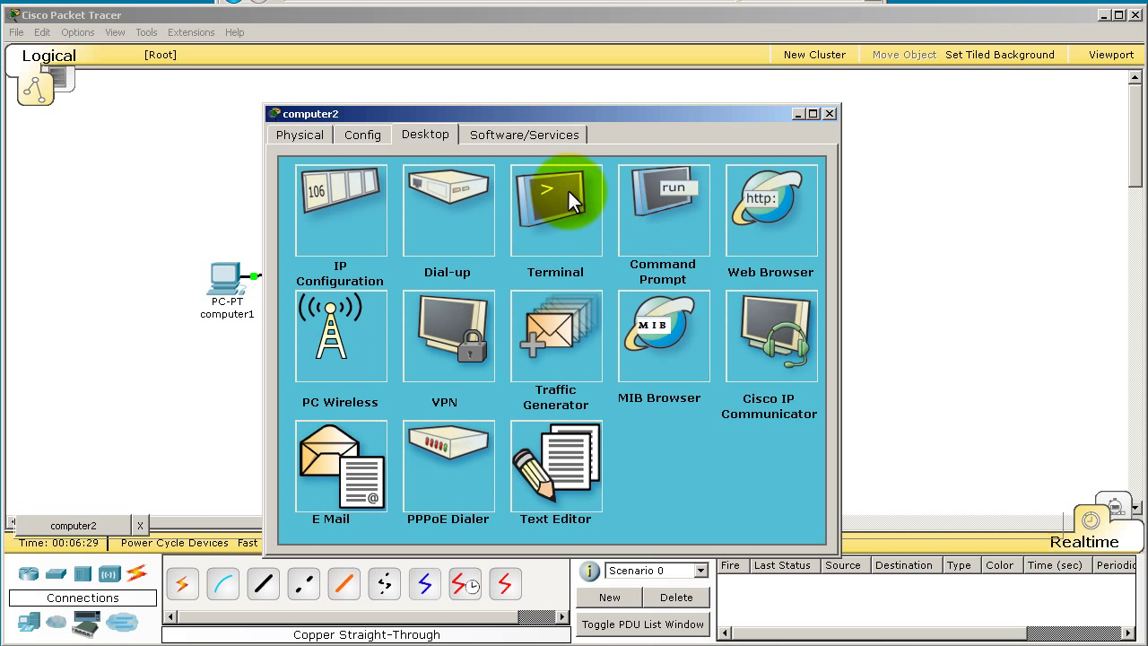
{"action": "left_click", "coordinate": [654, 193]}
{"action": "key", "text": "Up"}
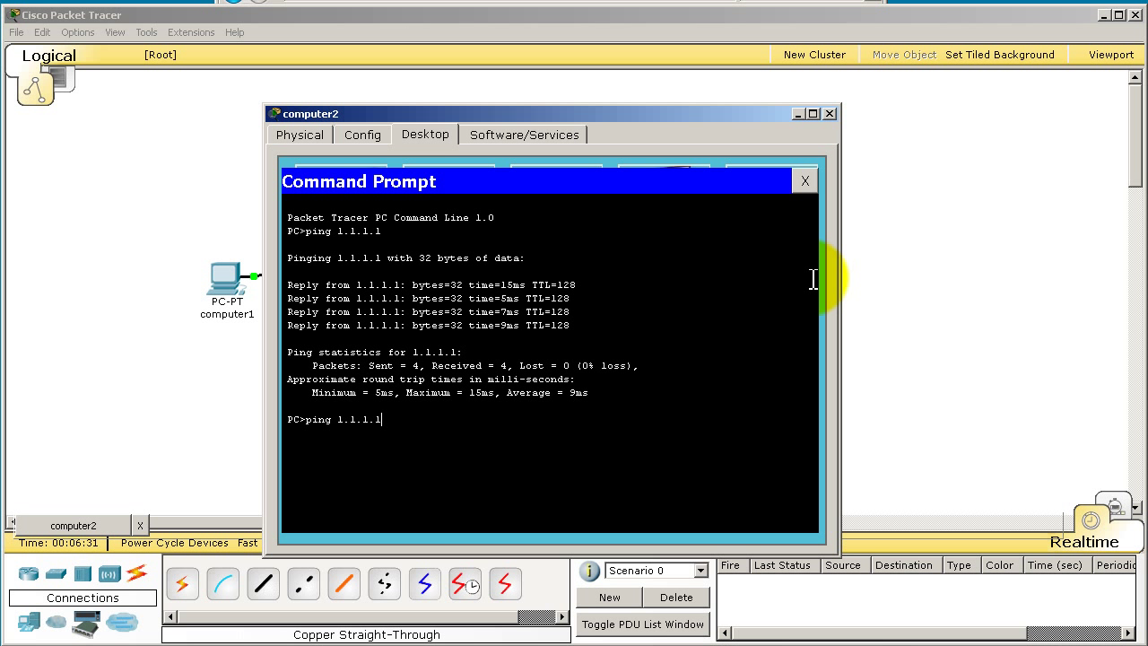
{"action": "key", "text": "Return"}
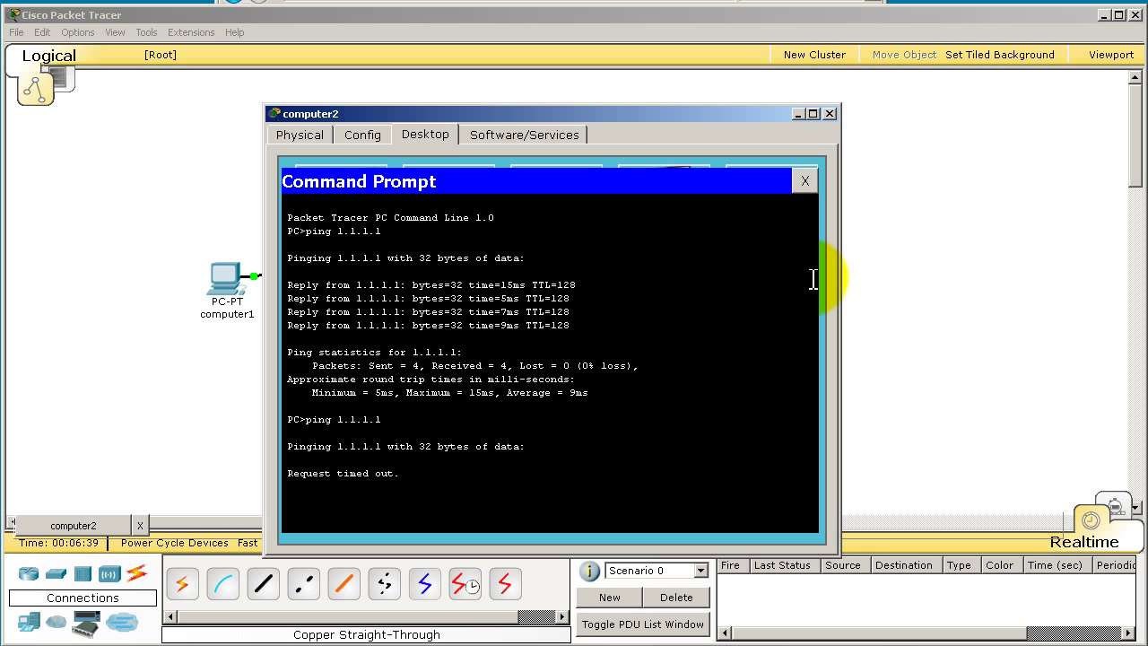
Step: Run show vlan br on switch1 to see Fa0/2 listed under VLAN 2 Legal
{"action": "left_click", "coordinate": [830, 113]}
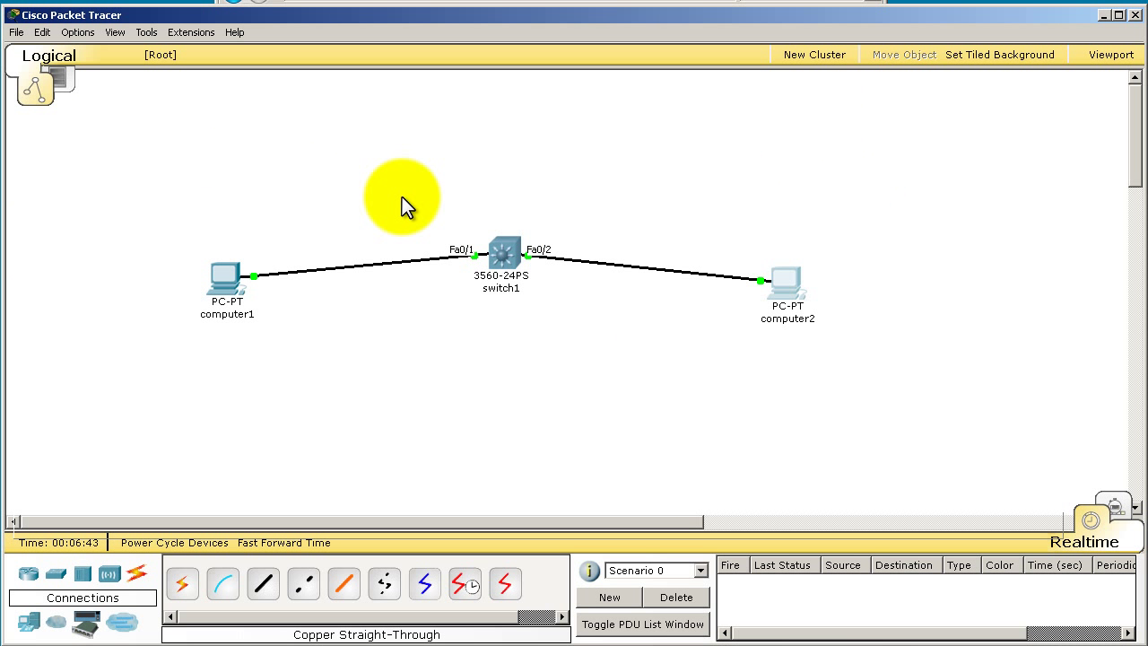
{"action": "left_click", "coordinate": [498, 255]}
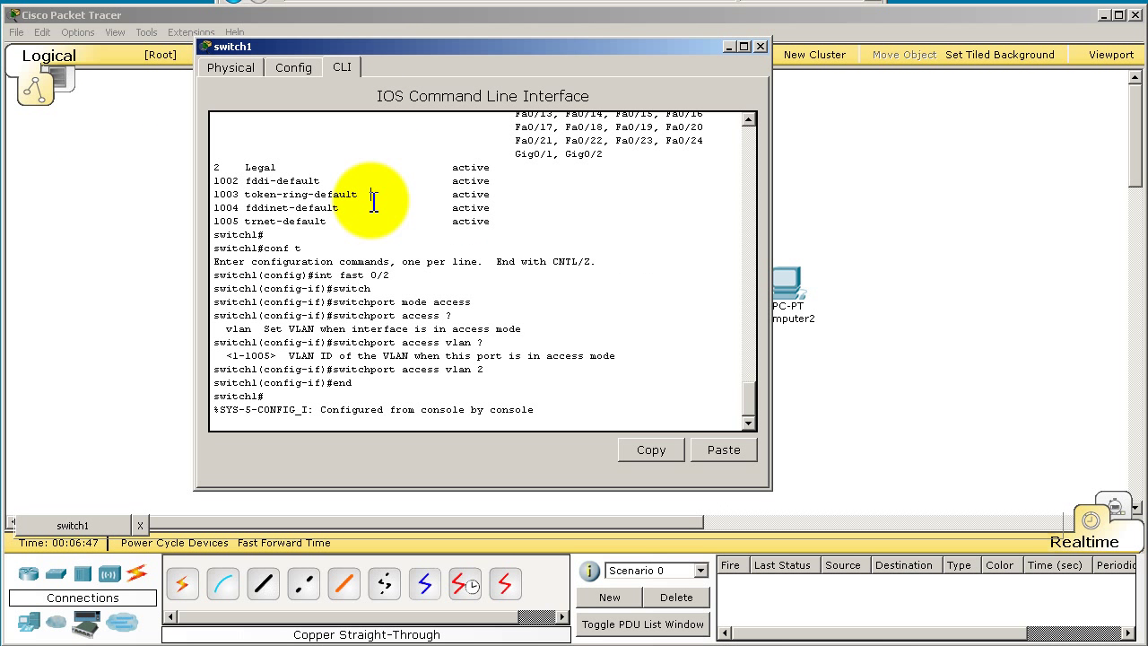
{"action": "key", "text": "Return"}
{"action": "key", "text": "Return"}
{"action": "type", "text": "show vlan br"}
{"action": "key", "text": "Return"}
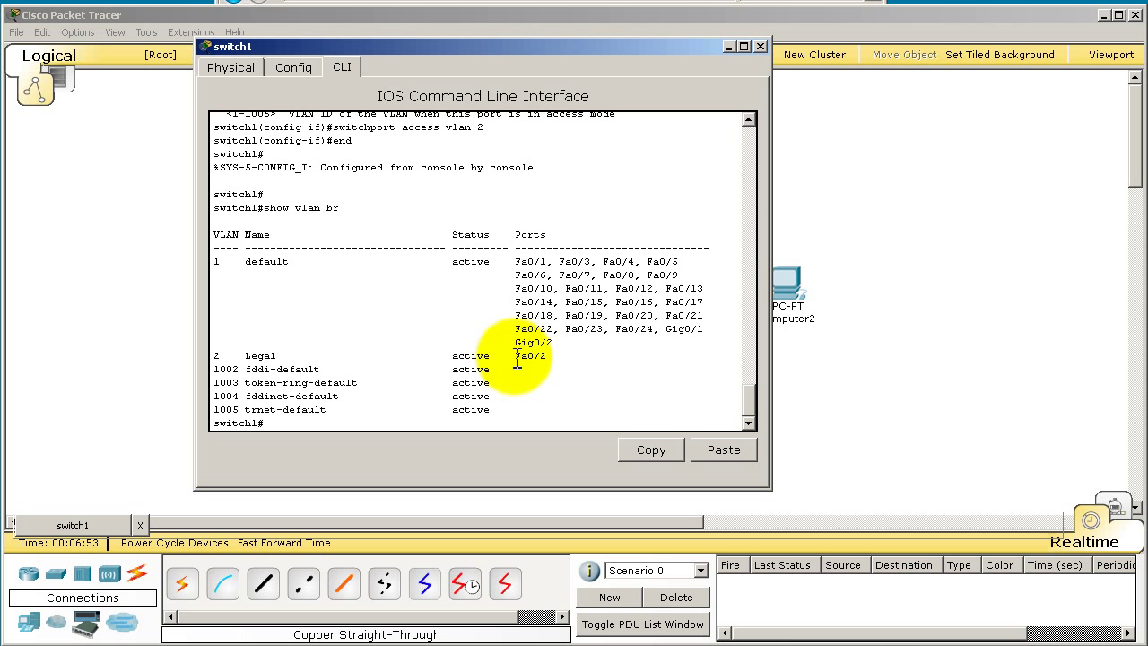
{"action": "left_click_drag", "start_coordinate": [510, 357], "coordinate": [546, 357]}
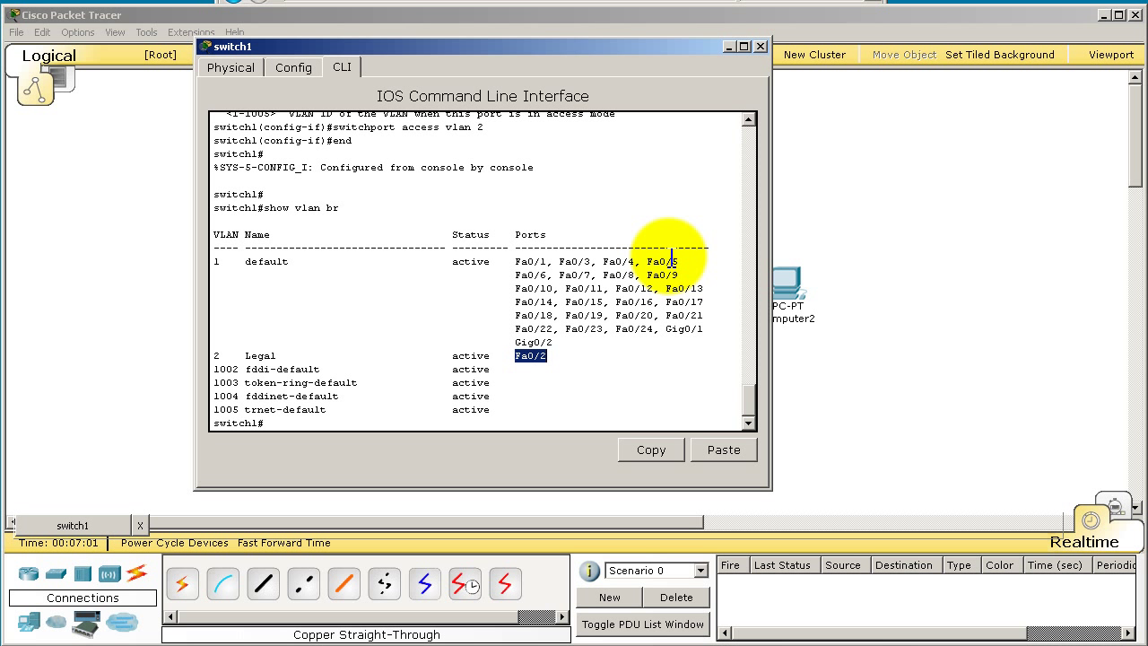
Step: Run show mac address-table on switch1, using ? help and Tab completion, showing one Fa0/1 entry
{"action": "type", "text": "show mac"}
{"action": "key", "text": "Tab"}
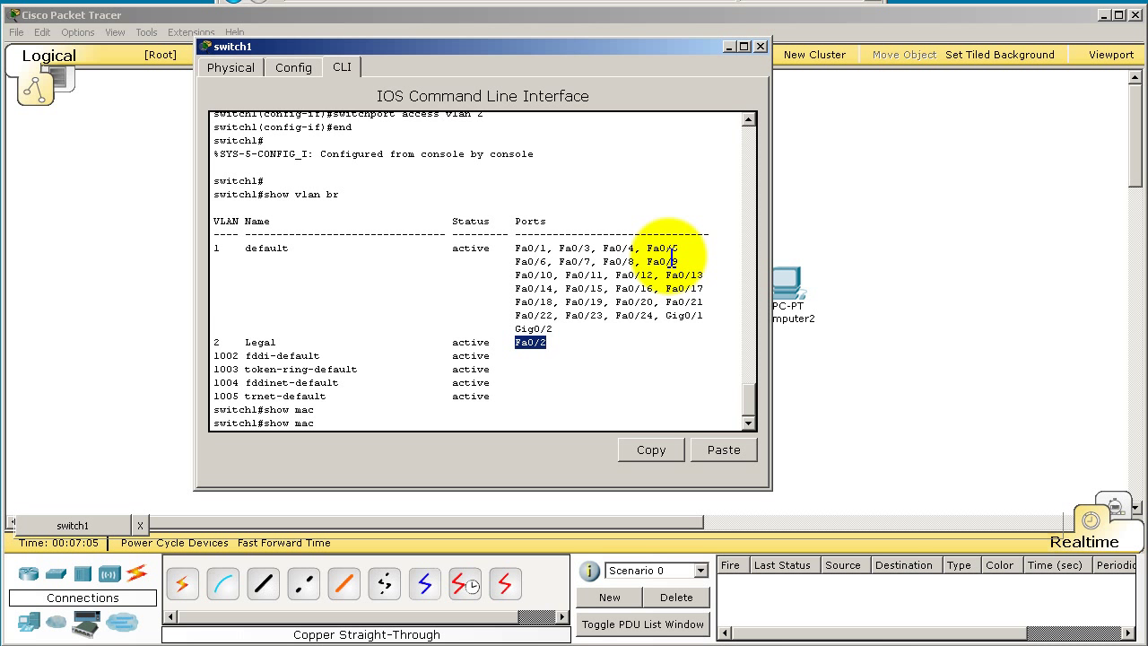
{"action": "type", "text": "?ad"}
{"action": "key", "text": "Tab"}
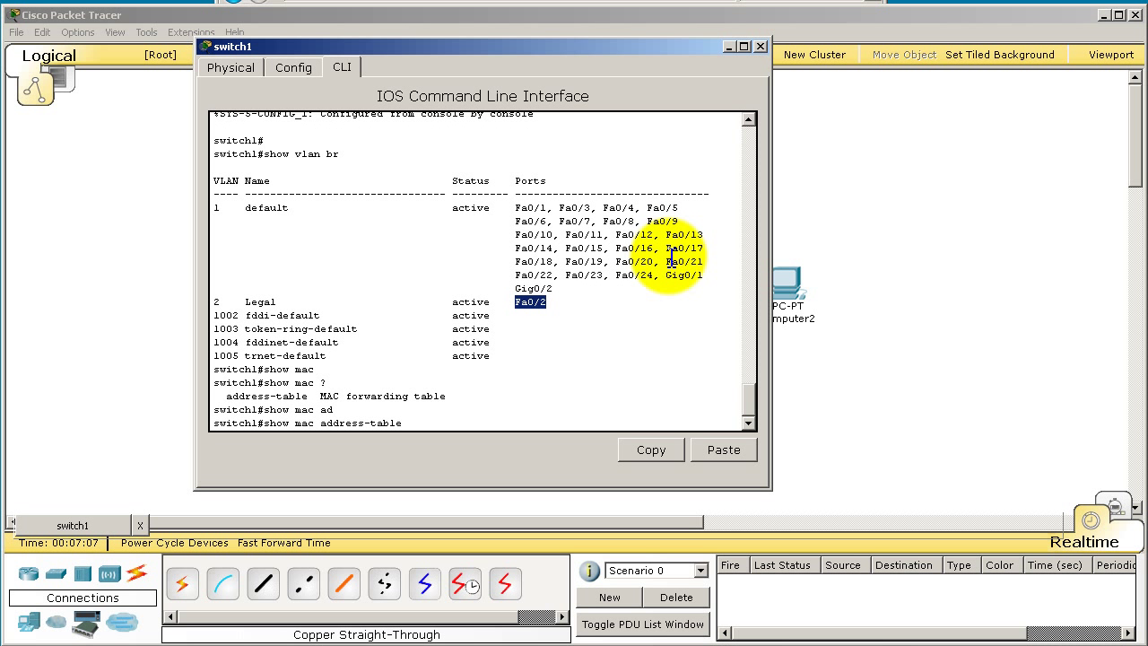
{"action": "type", "text": "?"}
{"action": "key", "text": "Return"}
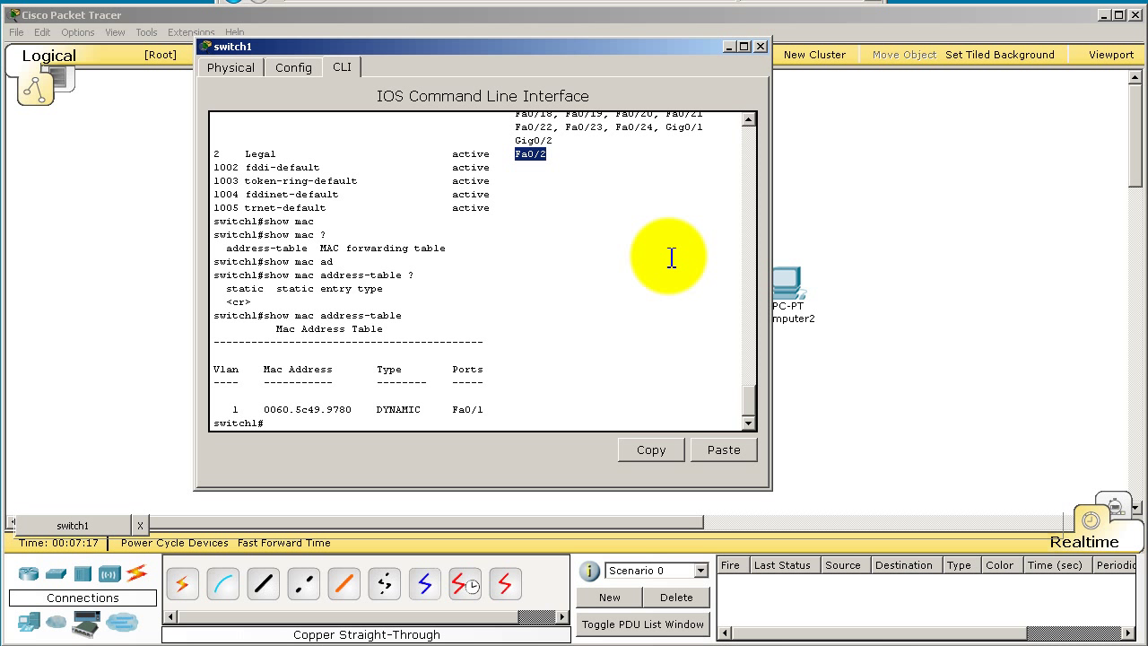
{"action": "type", "text": "show mac address-t"}
{"action": "key", "text": "Tab"}
{"action": "key", "text": "Return"}
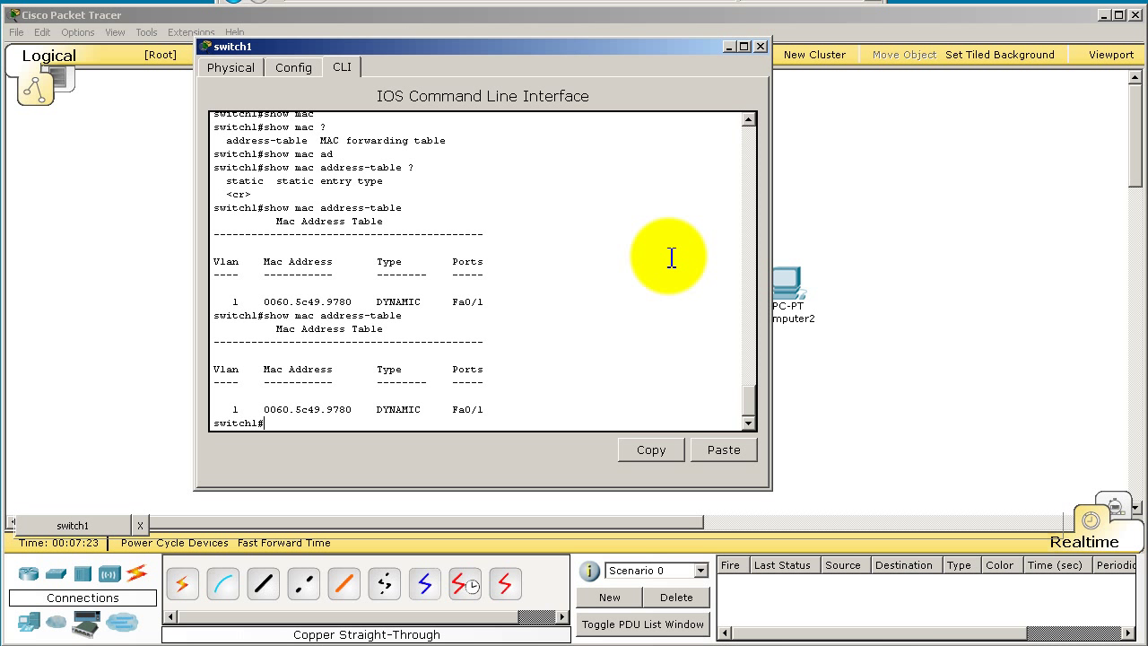
Step: Run show ip interface brief and highlight the Fa0/1 line and the administratively down Vlan1 row
{"action": "type", "text": "show ip int b"}
{"action": "key", "text": "Return"}
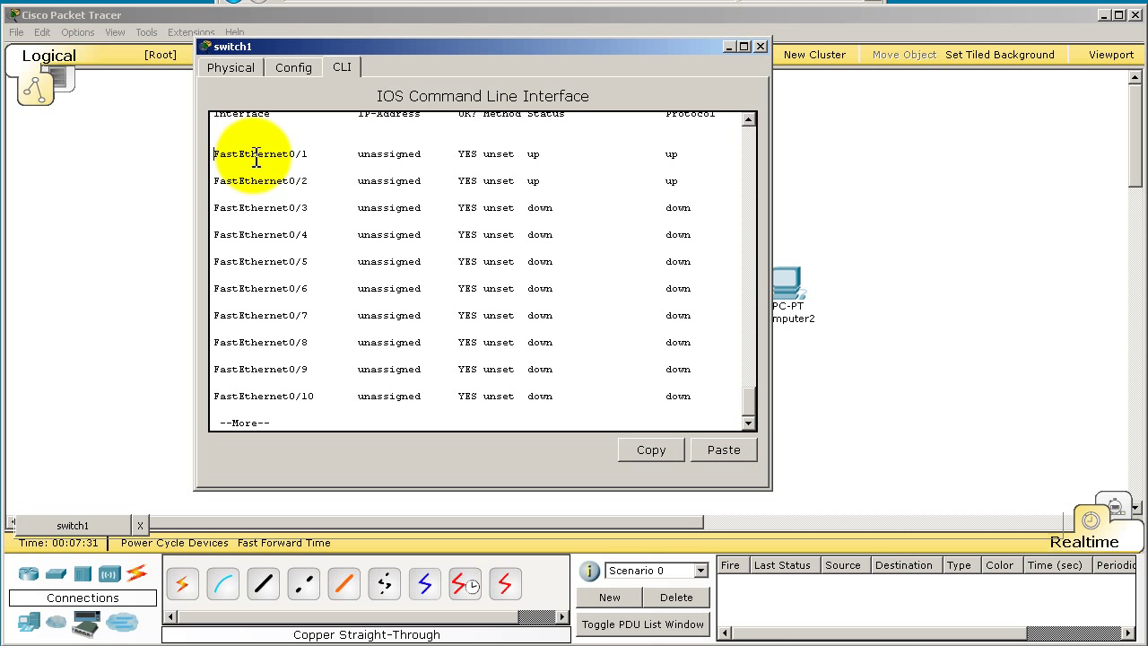
{"action": "left_click_drag", "start_coordinate": [215, 154], "coordinate": [698, 180]}
{"action": "key", "text": "space"}
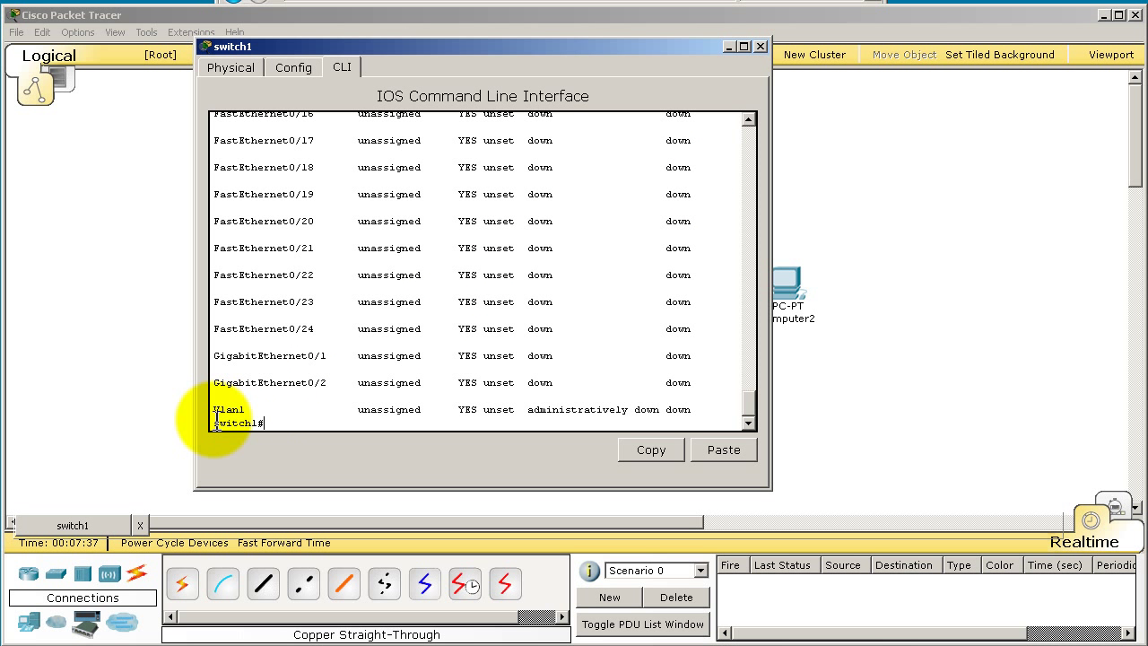
{"action": "left_click_drag", "start_coordinate": [214, 415], "coordinate": [706, 408]}
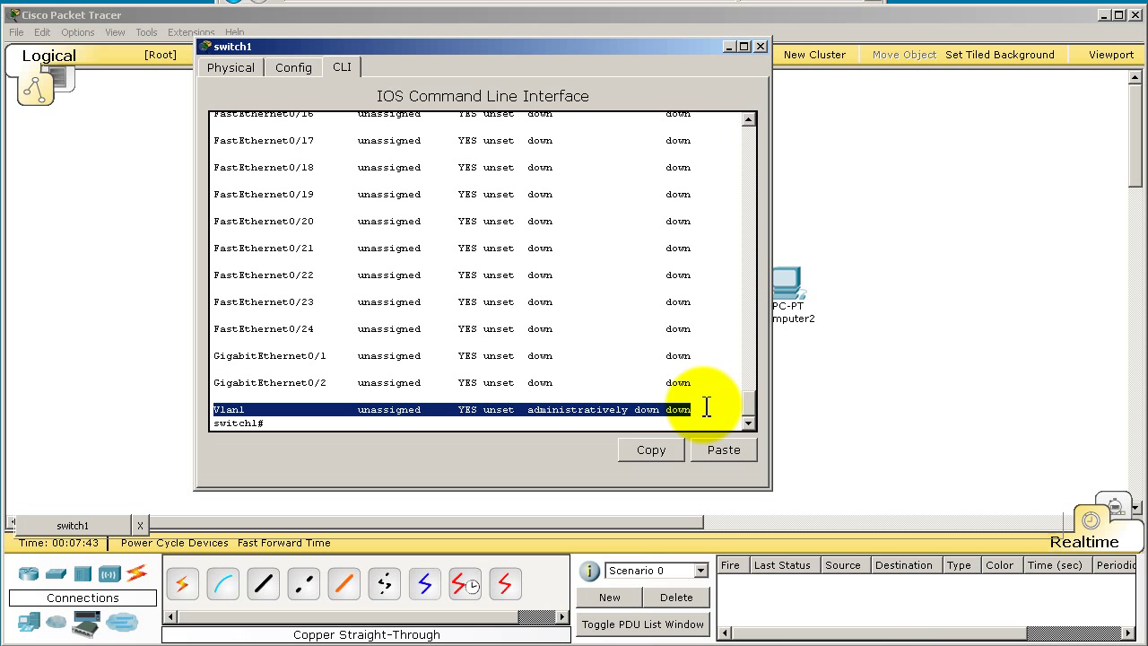
{"action": "type", "text": "show vlan br"}
Step: Run show vlan brief and highlight Fa0/1 under default VLAN 1 and Fa0/2 under VLAN 2 Legal
{"action": "key", "text": "Return"}
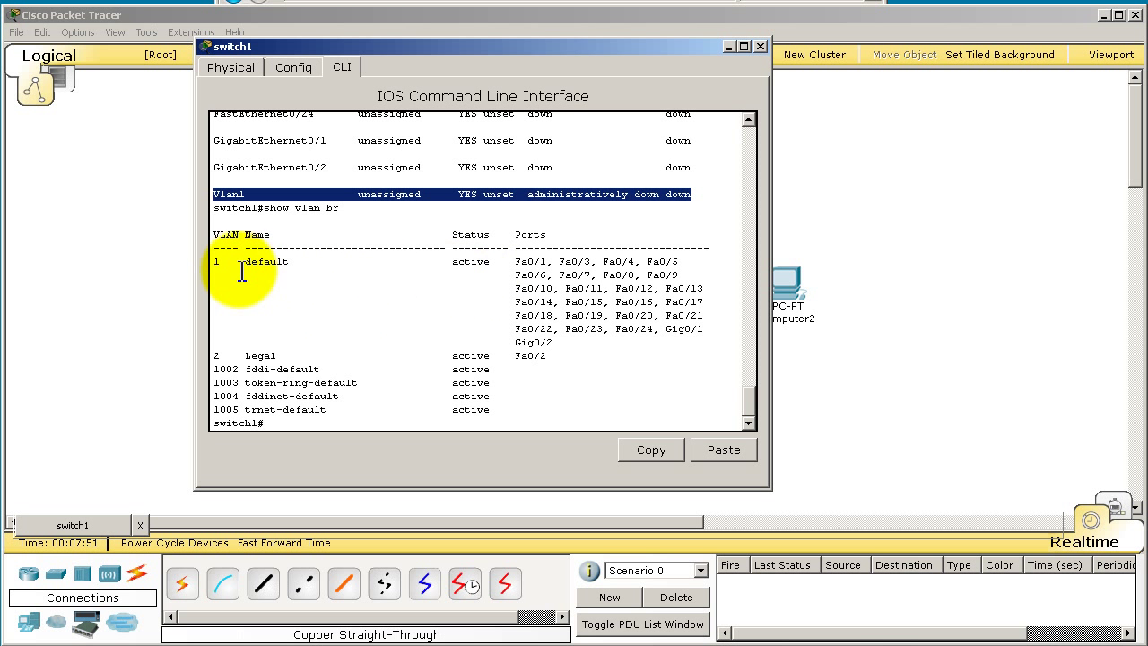
{"action": "left_click_drag", "start_coordinate": [216, 263], "coordinate": [278, 263]}
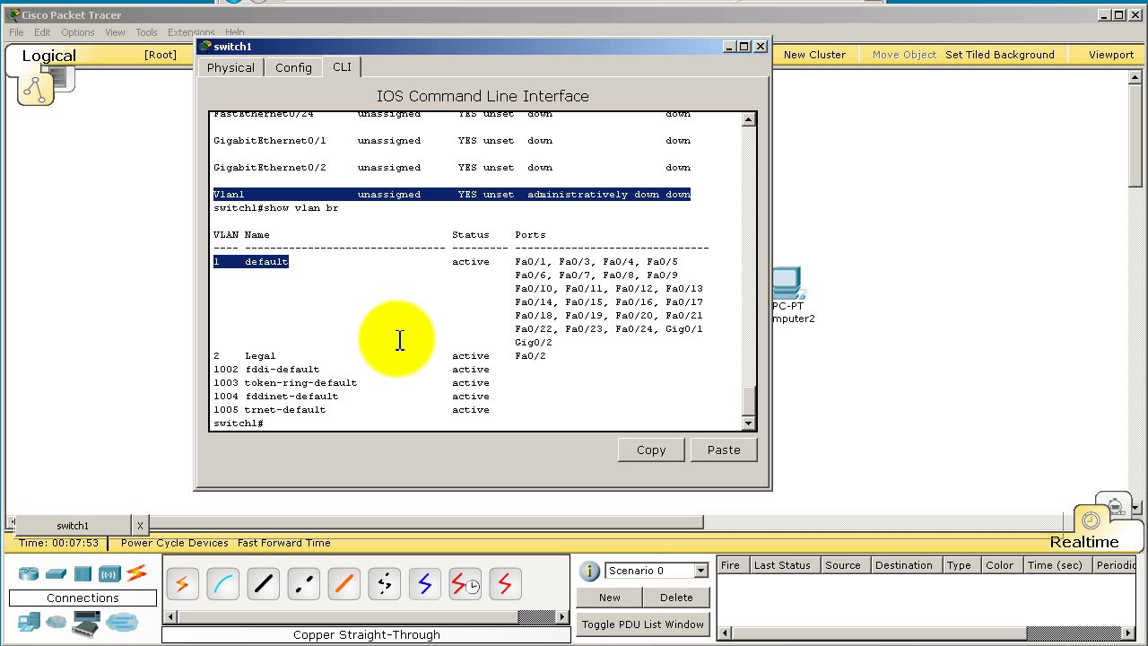
{"action": "left_click_drag", "start_coordinate": [515, 262], "coordinate": [546, 261]}
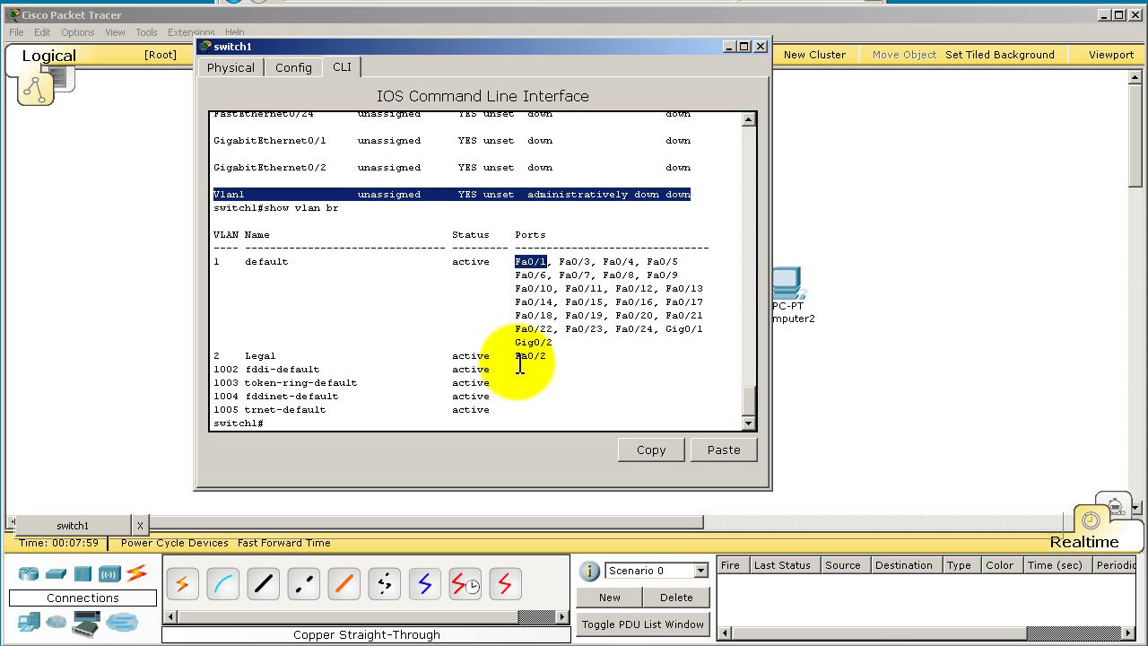
{"action": "left_click_drag", "start_coordinate": [503, 356], "coordinate": [549, 357]}
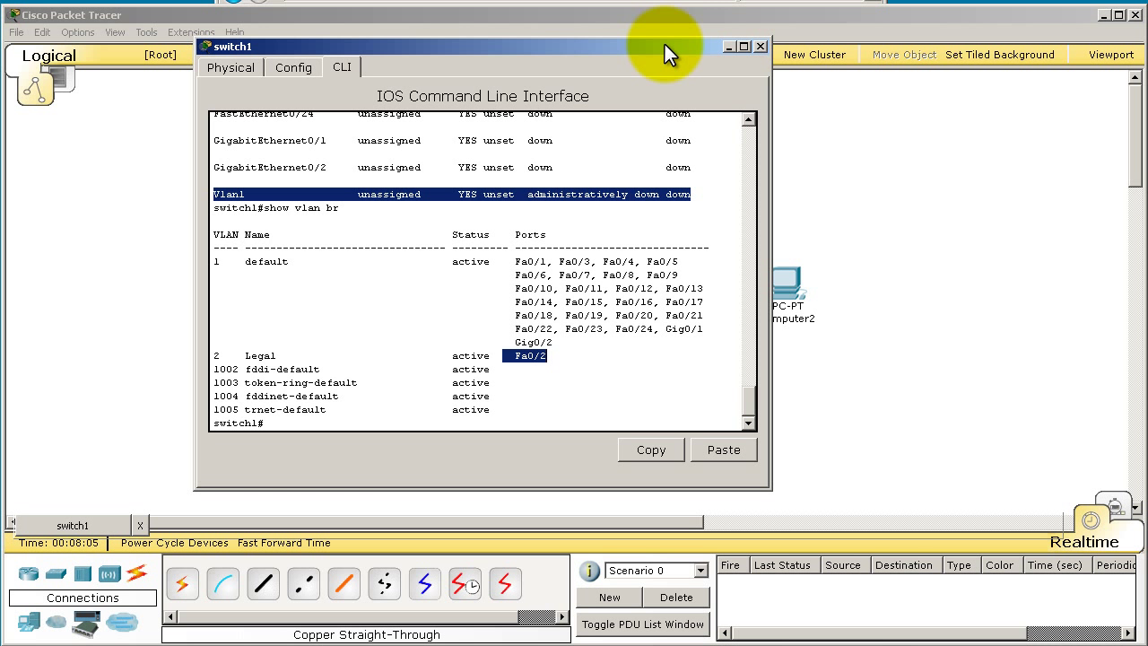
{"action": "left_click_drag", "start_coordinate": [664, 45], "coordinate": [743, 62]}
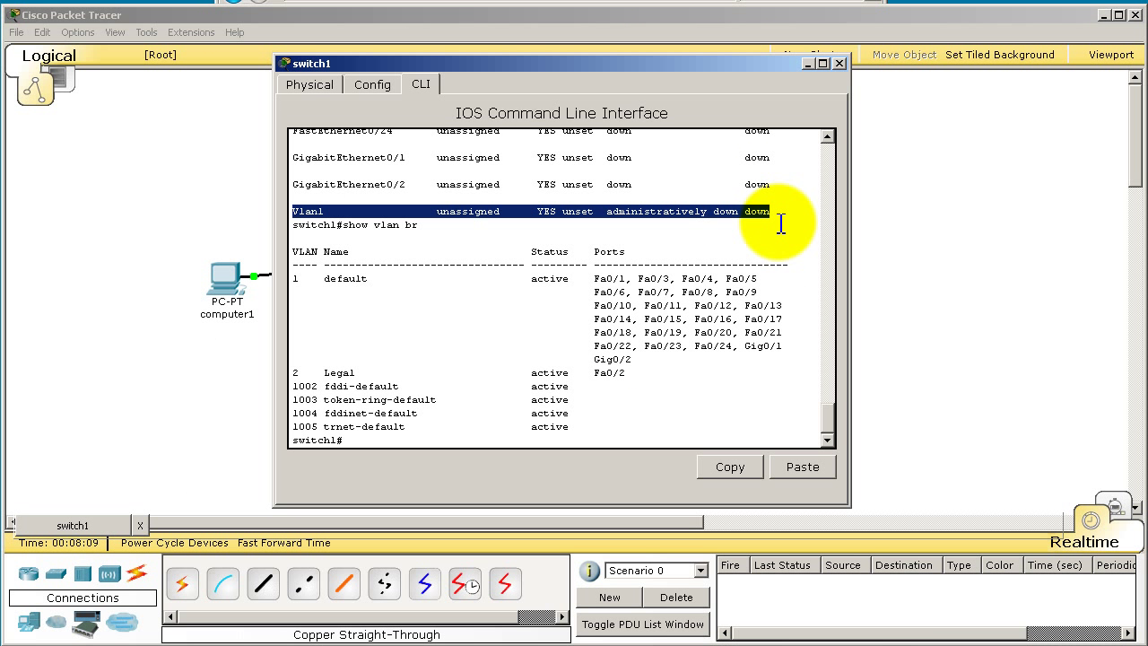
Step: Configure Fa0/1 with switchport access vlan 2 from conf t, then end configuration mode
{"action": "type", "text": "conf t"}
{"action": "key", "text": "Return"}
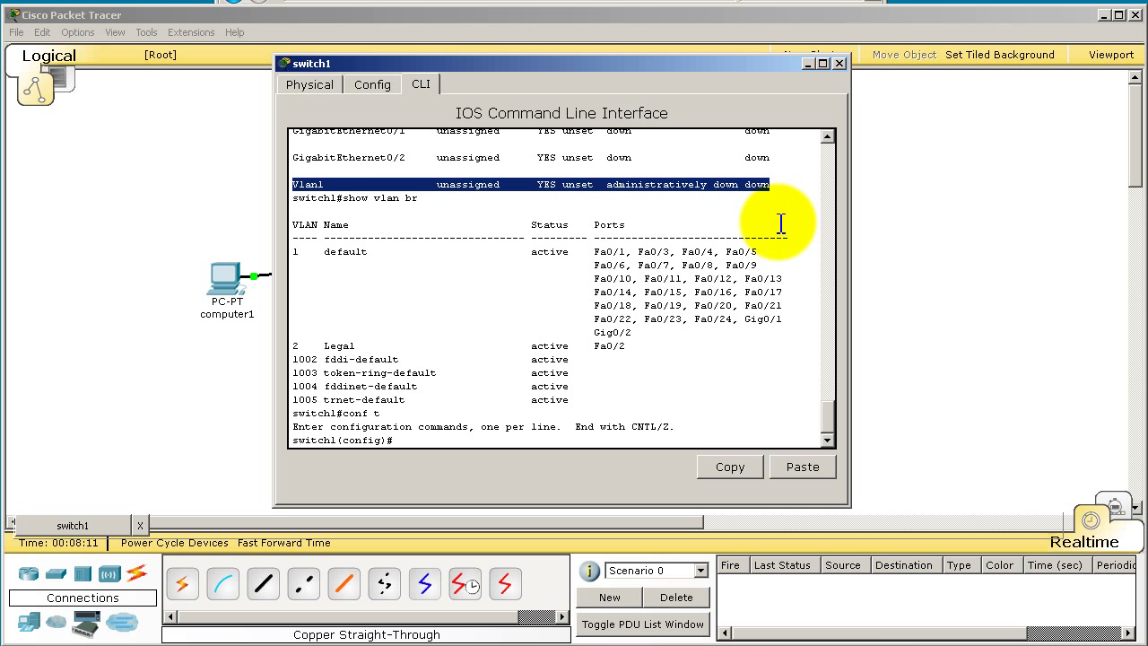
{"action": "type", "text": "int fast 0/1"}
{"action": "key", "text": "Return"}
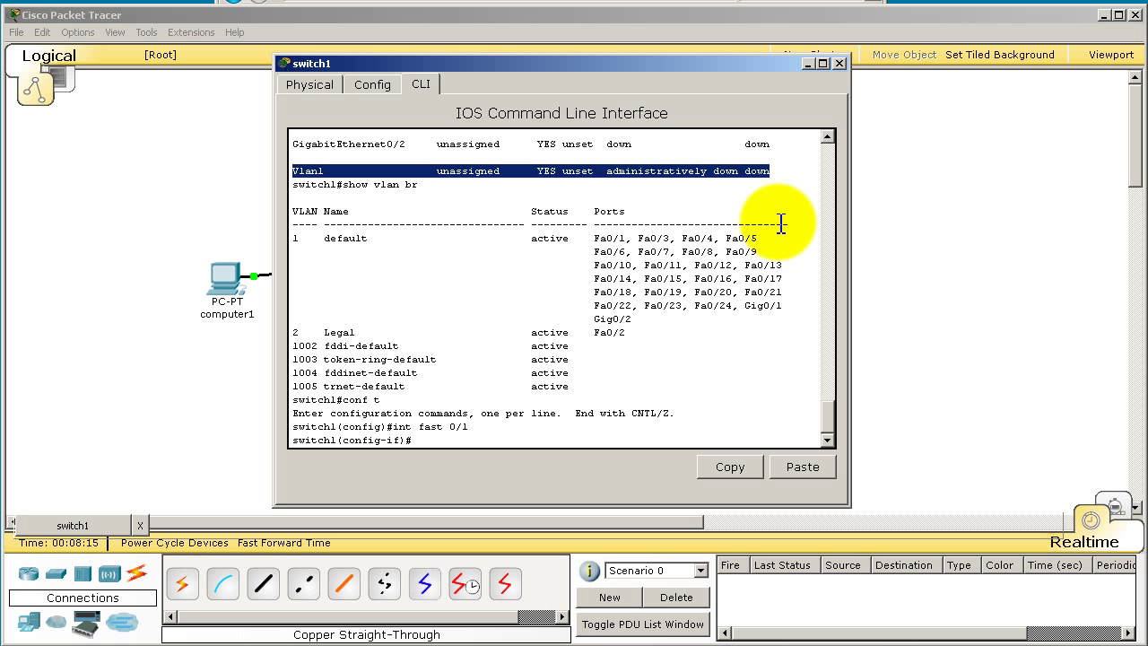
{"action": "type", "text": "swit"}
{"action": "key", "text": "Tab"}
{"action": "type", "text": "access"}
{"action": "key", "text": "Tab"}
{"action": "type", "text": "v"}
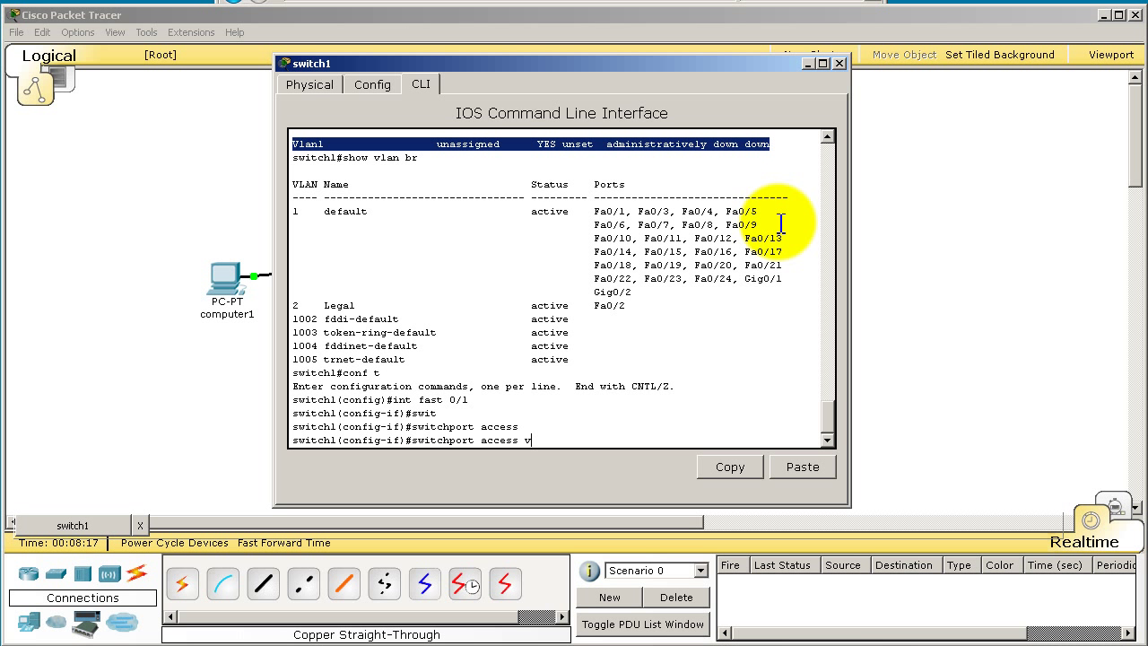
{"action": "type", "text": "lan 2"}
{"action": "key", "text": "Return"}
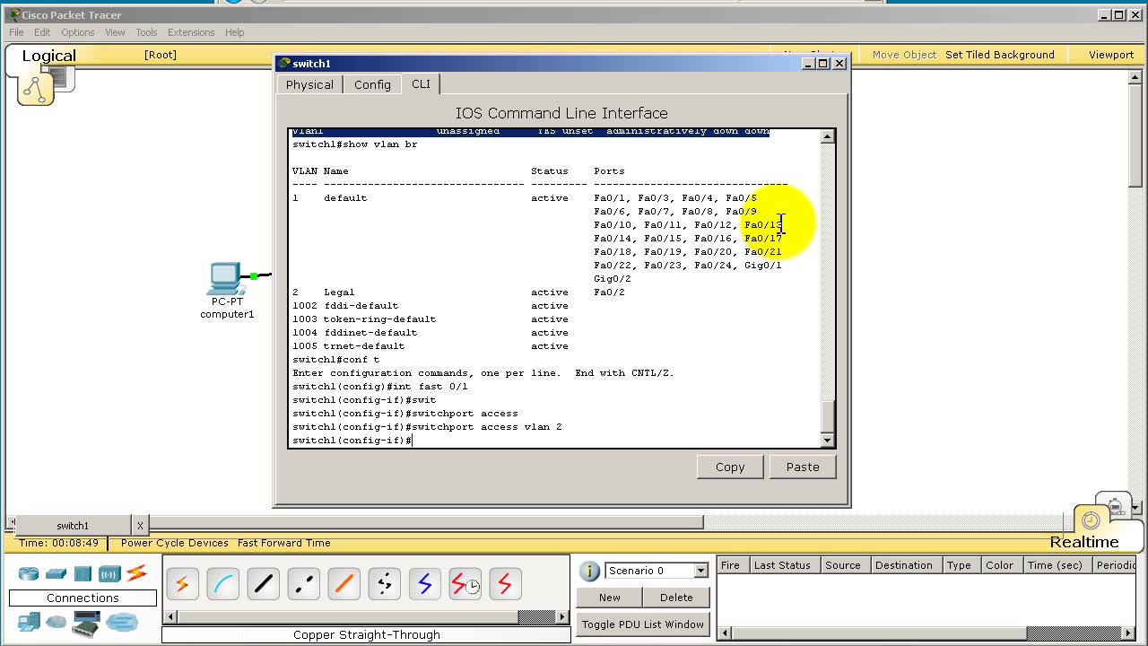
{"action": "type", "text": "end"}
{"action": "key", "text": "Return"}
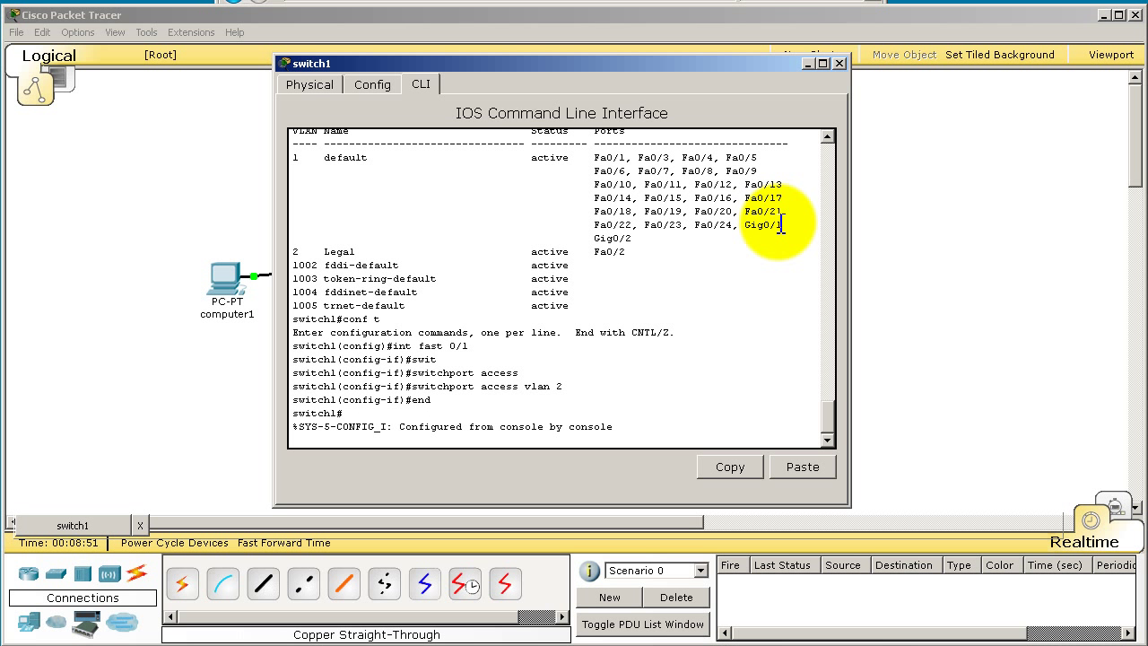
{"action": "key", "text": "Return"}
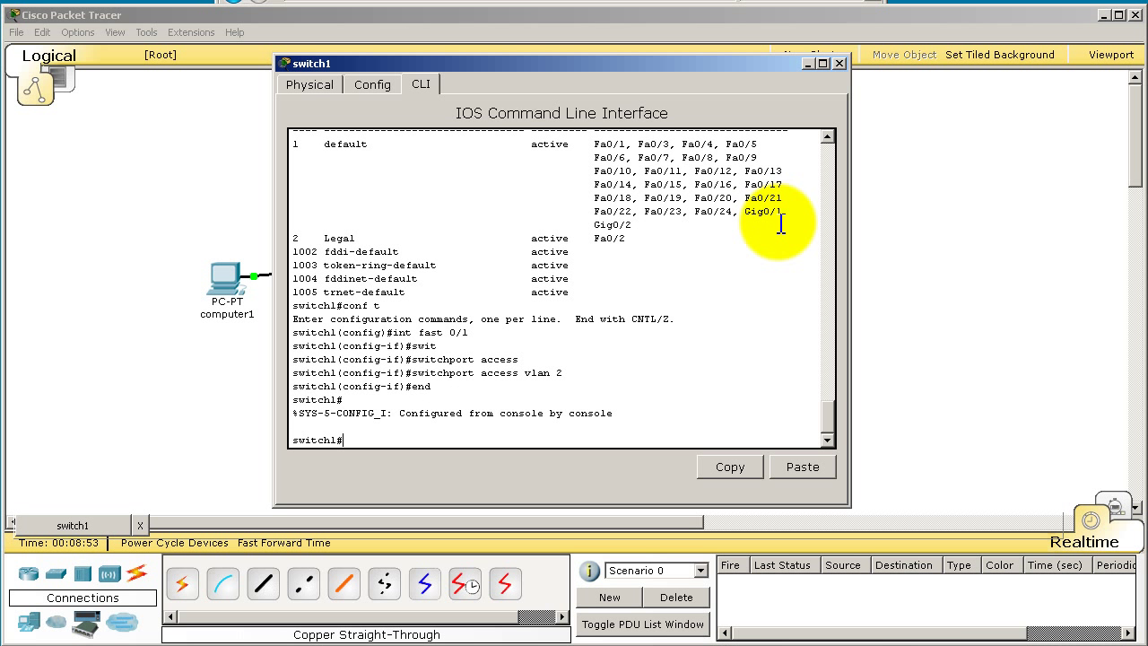
Step: Show switch1's running configuration and compare the Fa0/1 and Fa0/2 interface settings
{"action": "type", "text": "show run int fast 0/1"}
{"action": "key", "text": "Return"}
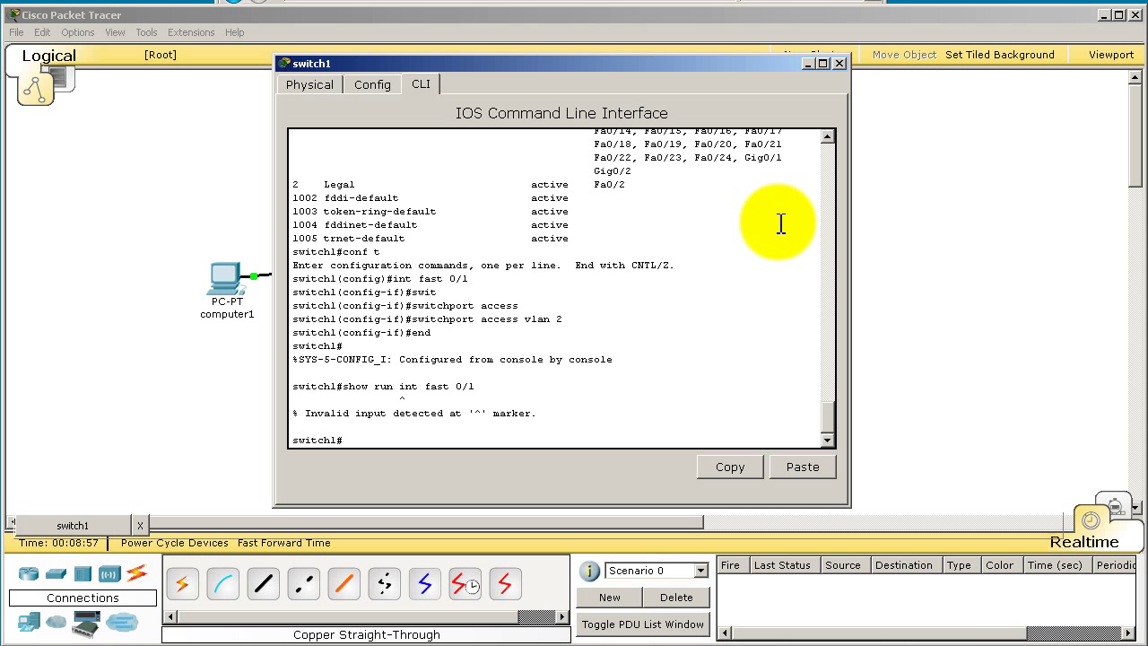
{"action": "type", "text": "show run"}
{"action": "key", "text": "Return"}
{"action": "key", "text": "space"}
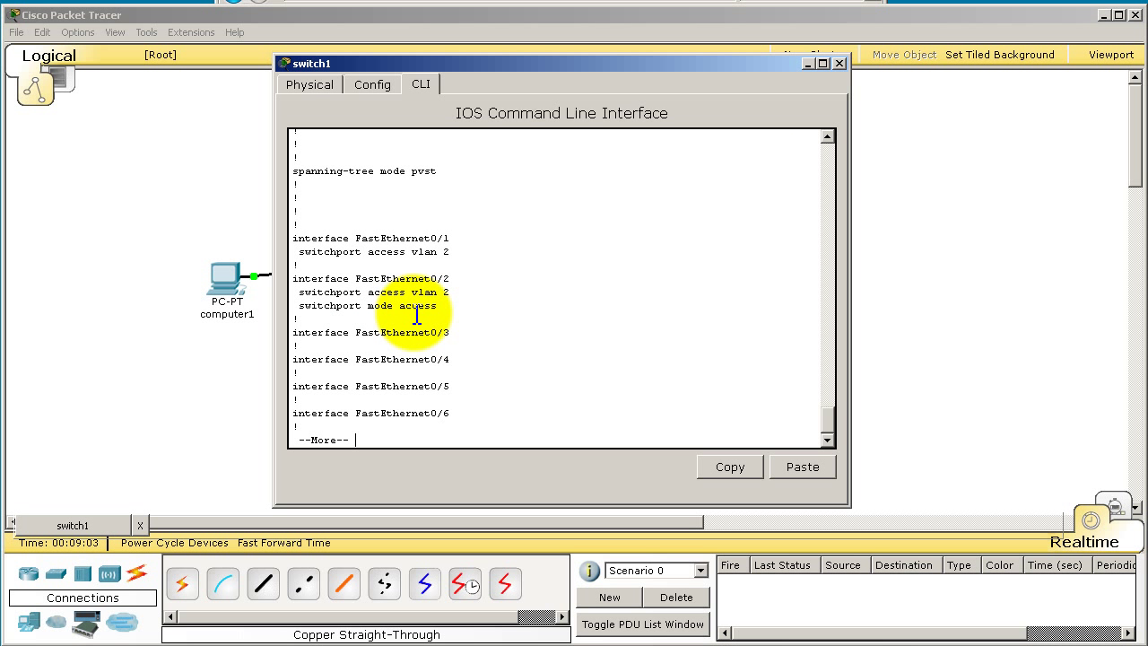
{"action": "left_click_drag", "start_coordinate": [298, 319], "coordinate": [272, 236]}
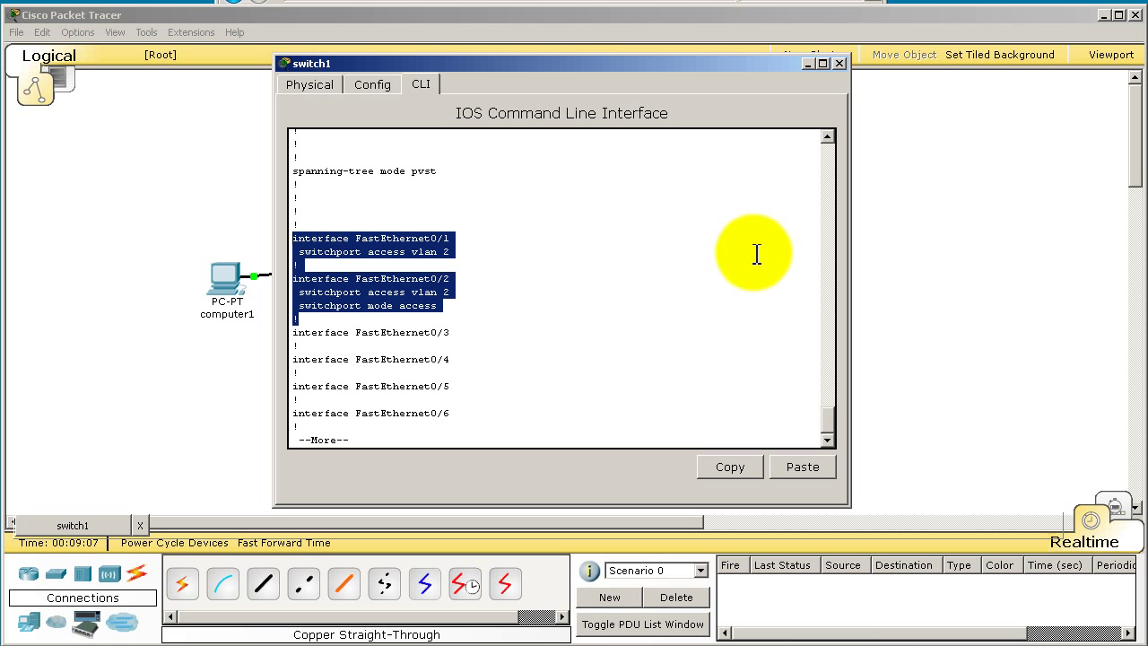
Step: Set Fa0/1 to switchport mode access, then end configuration mode
{"action": "type", "text": "qconf t"}
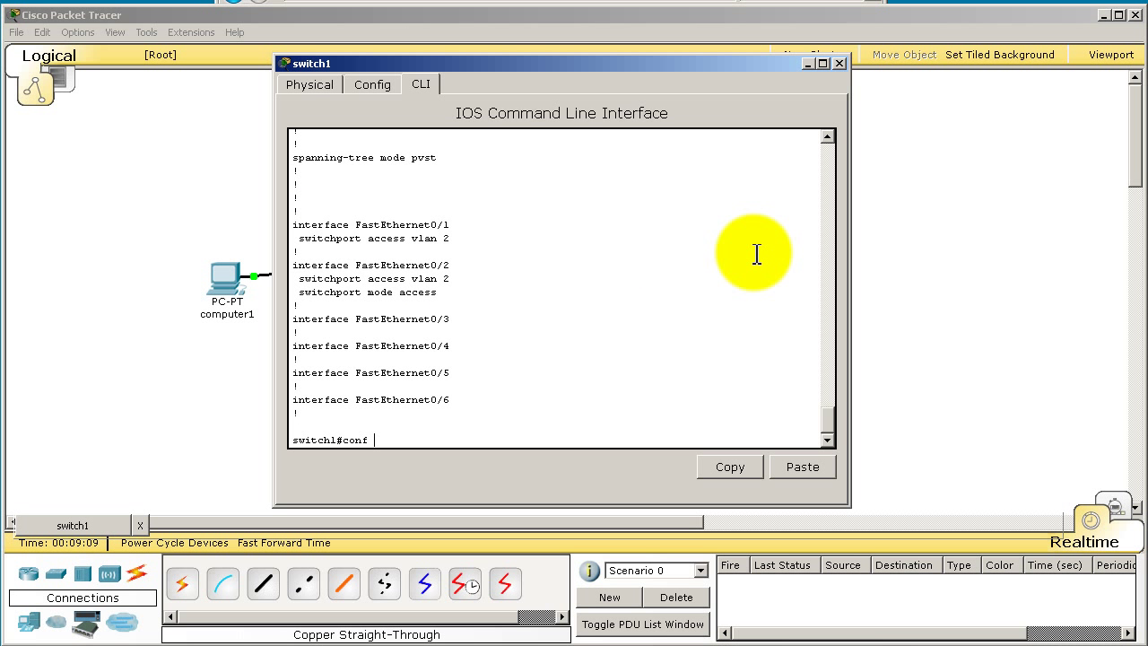
{"action": "key", "text": "Return"}
{"action": "type", "text": "int fast 0/1"}
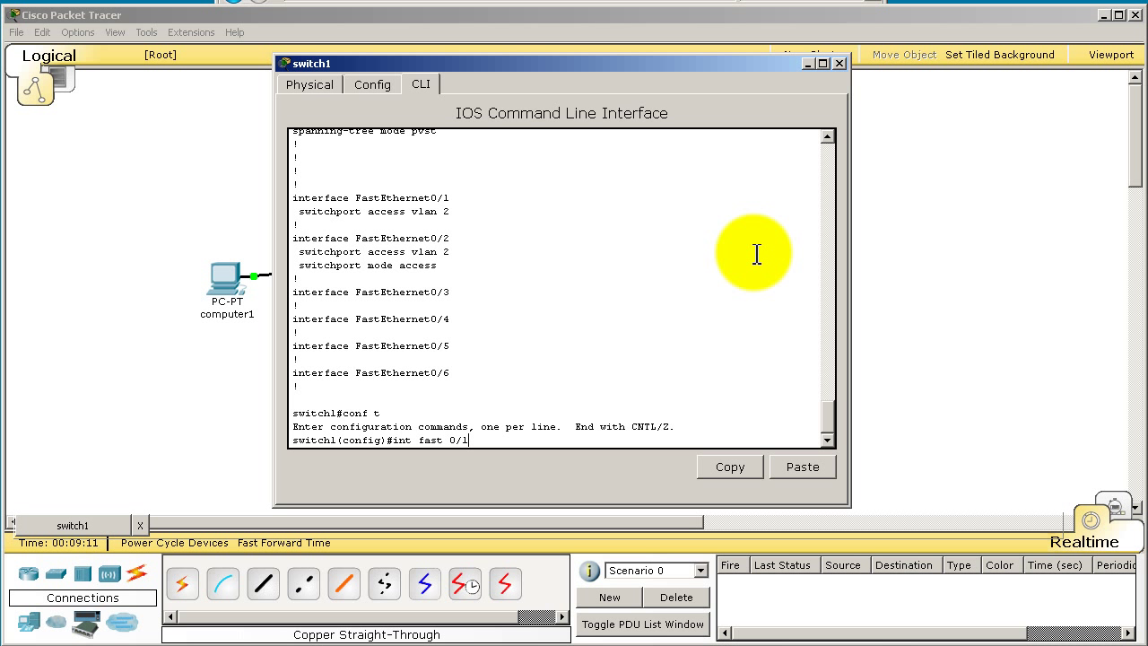
{"action": "key", "text": "Return"}
{"action": "type", "text": "switch1(config-if)#swi"}
{"action": "key", "text": "Tab"}
{"action": "type", "text": "mode access"}
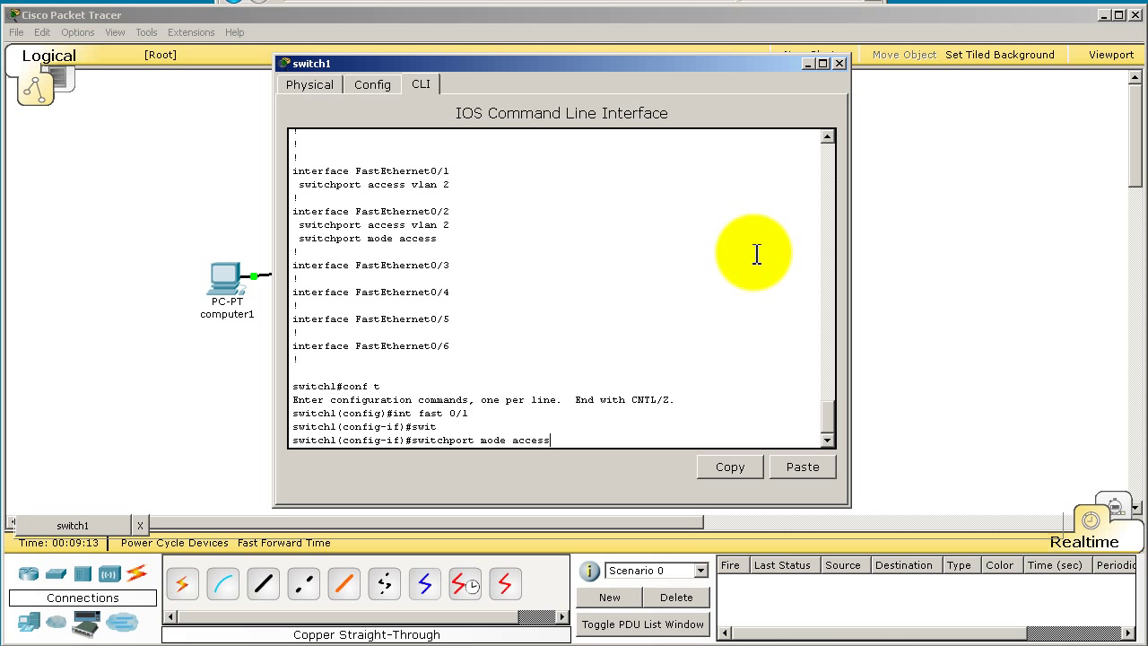
{"action": "key", "text": "Return"}
{"action": "type", "text": "end"}
{"action": "key", "text": "Return"}
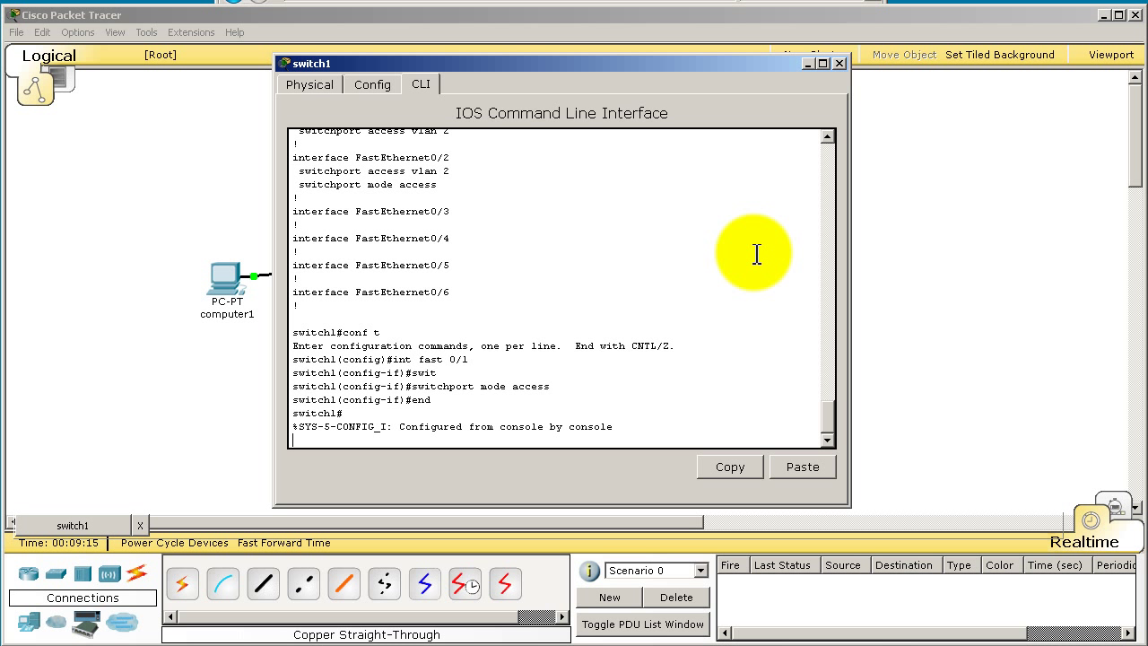
{"action": "key", "text": "Return"}
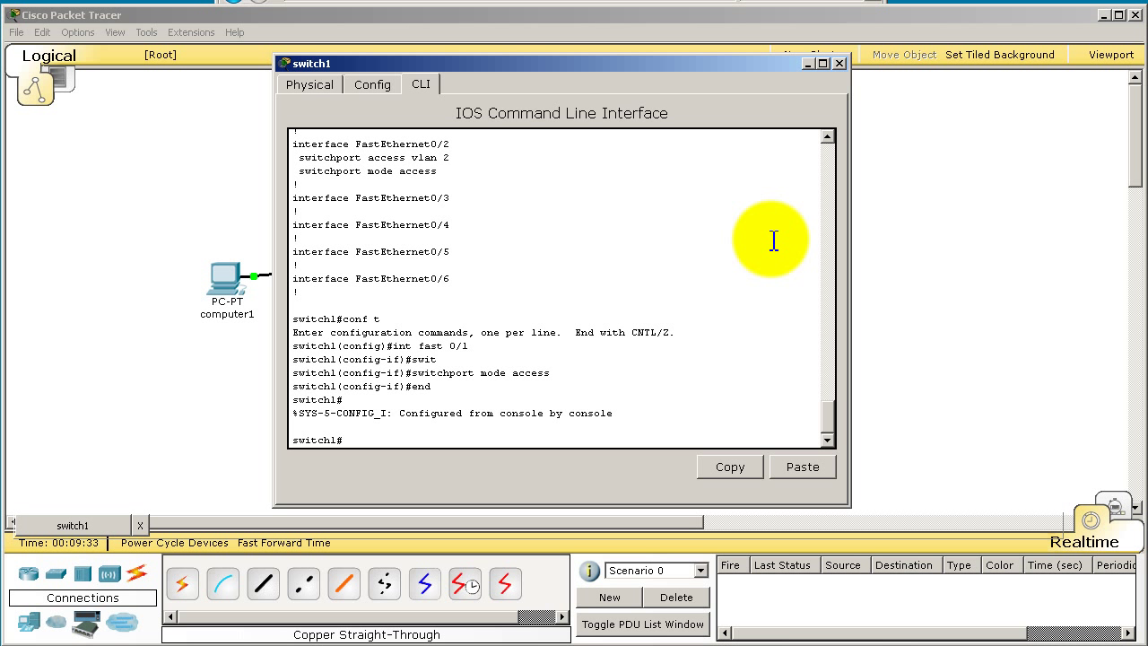
Step: Close switch1's window and rerun ping 1.1.1.1 from computer2's command prompt
{"action": "left_click", "coordinate": [838, 64]}
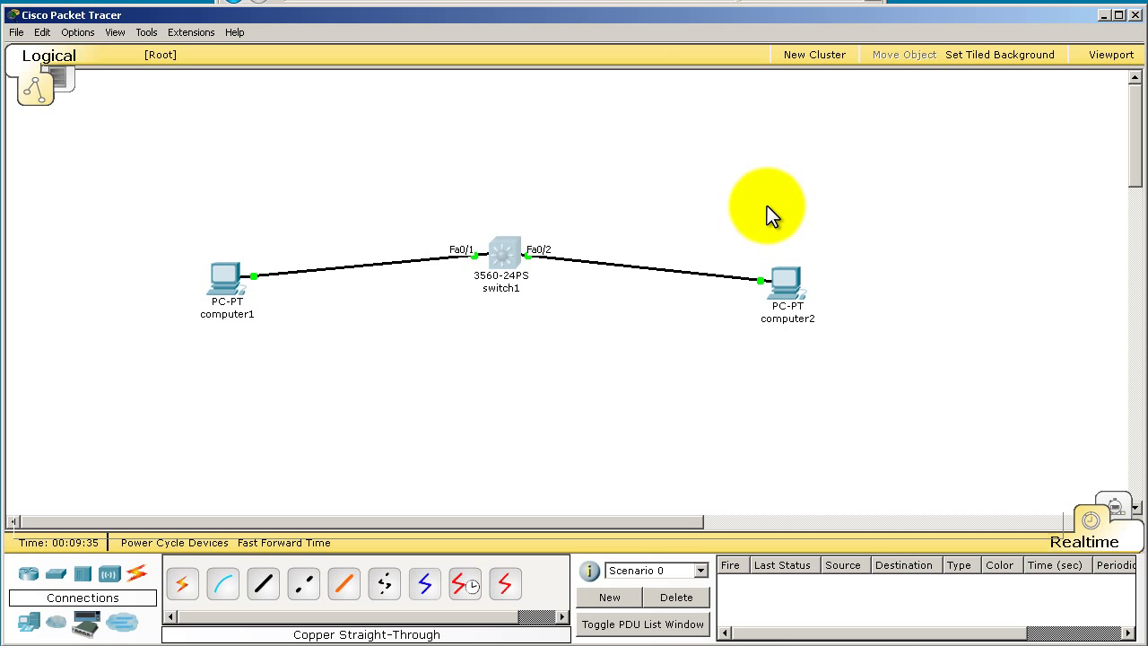
{"action": "left_click", "coordinate": [796, 291]}
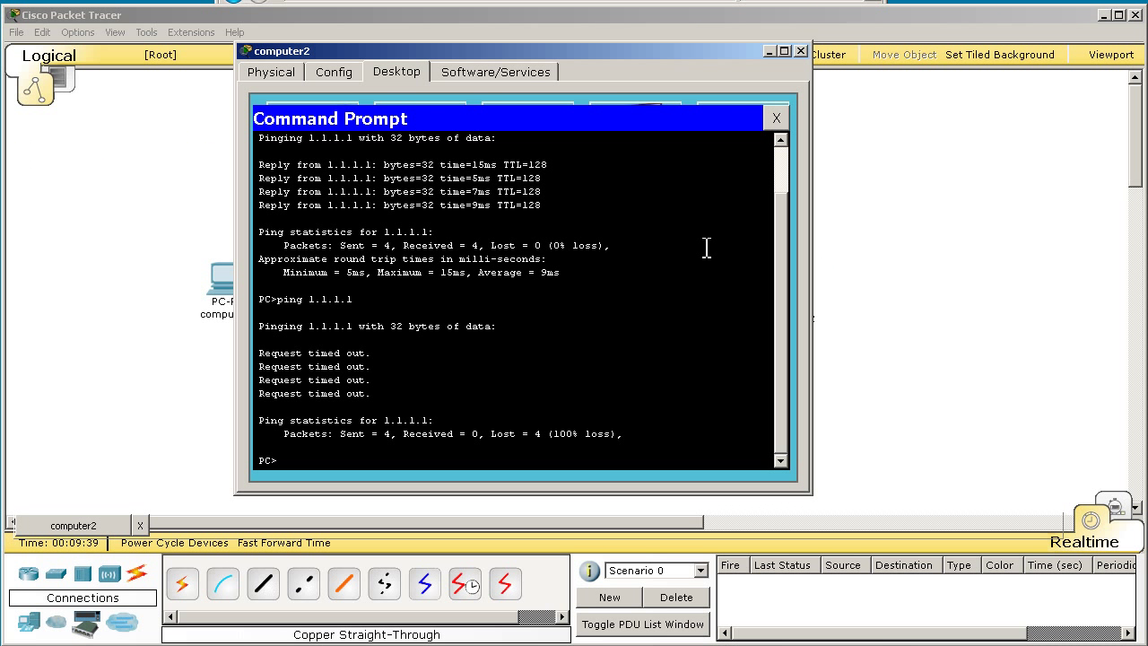
{"action": "key", "text": "Up"}
{"action": "key", "text": "Return"}
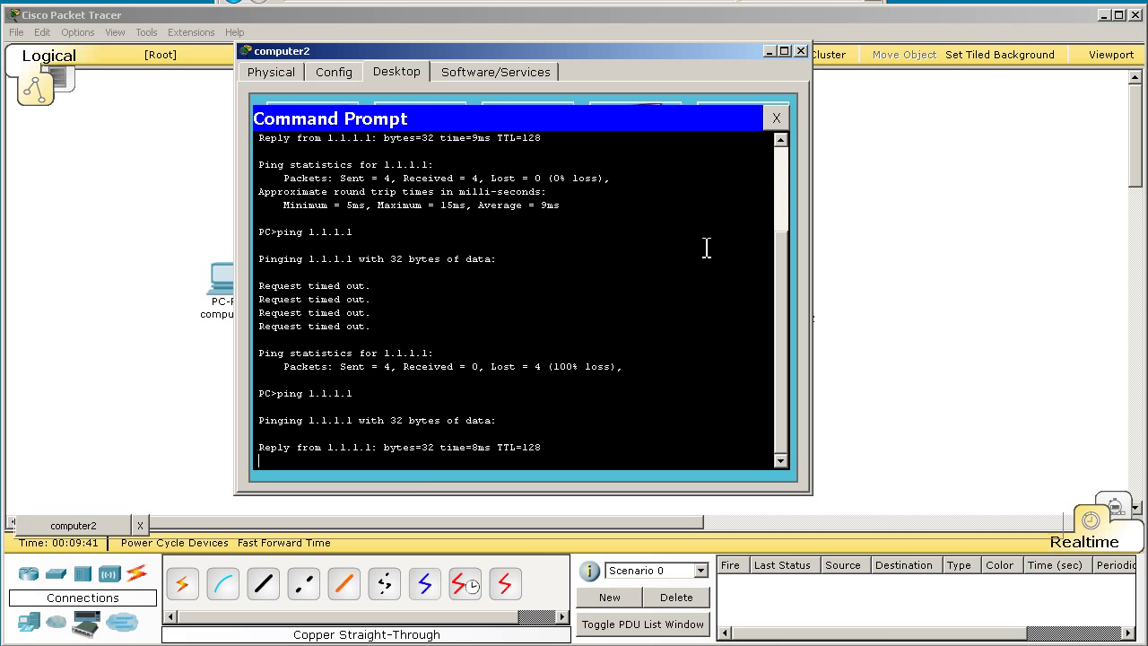